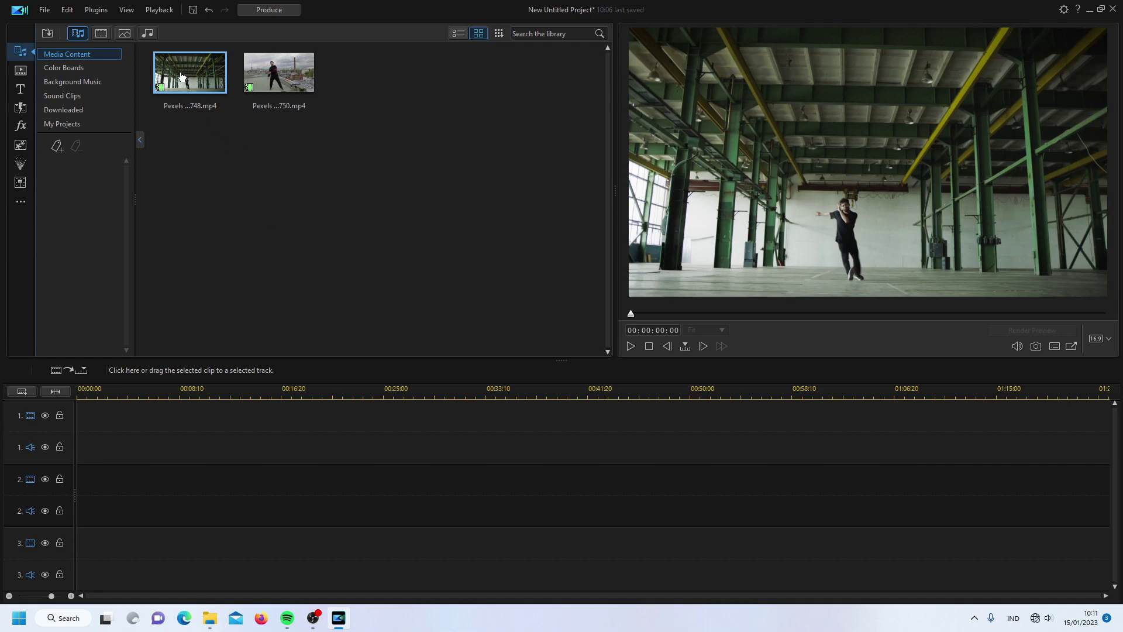
- Place the two Pexels video clips one after the other on video track 1
drag(182, 76, 67, 454)
drag(278, 72, 235, 438)
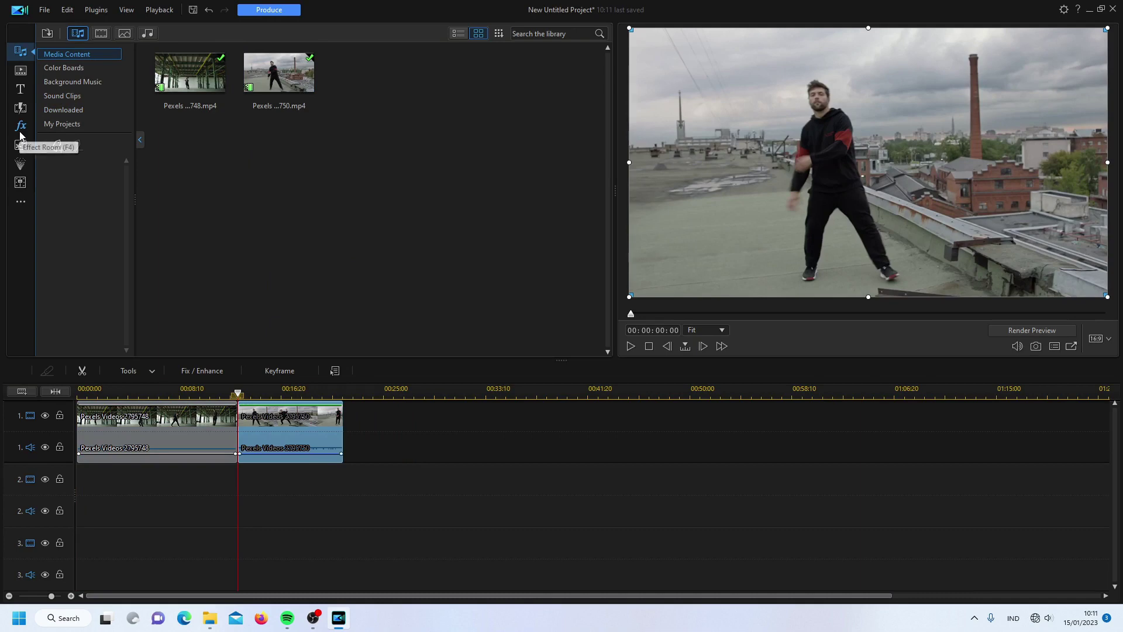
- Apply the AI Object Selection effects Electric Shock 1 and Motion Trail - Pulse 1 to the first clip
key(F4)
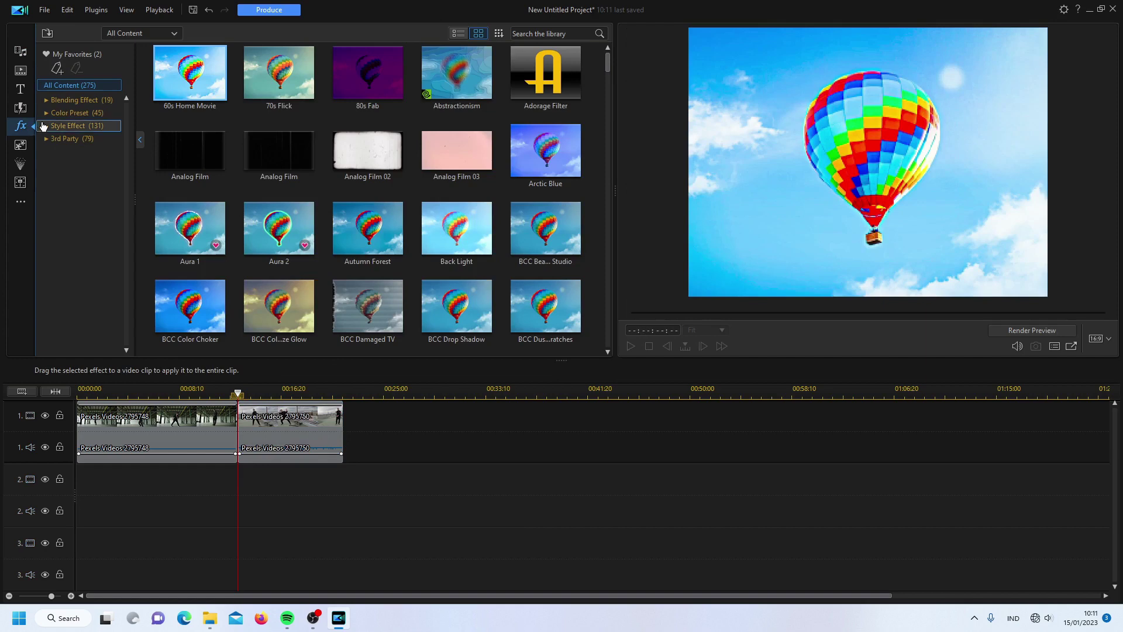
click(45, 127)
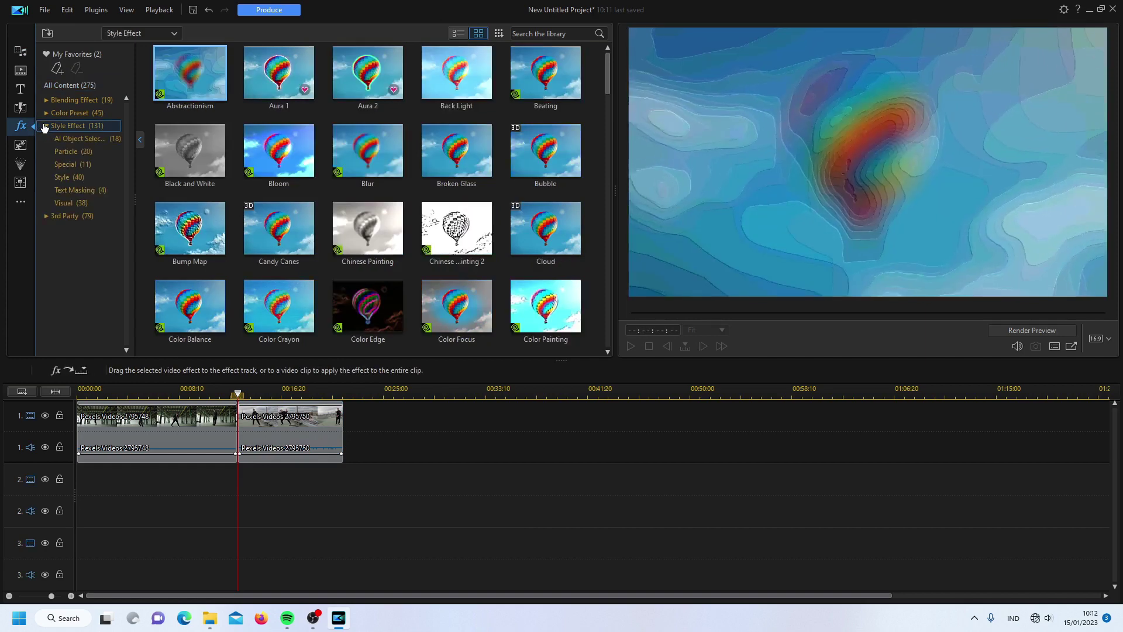
click(69, 141)
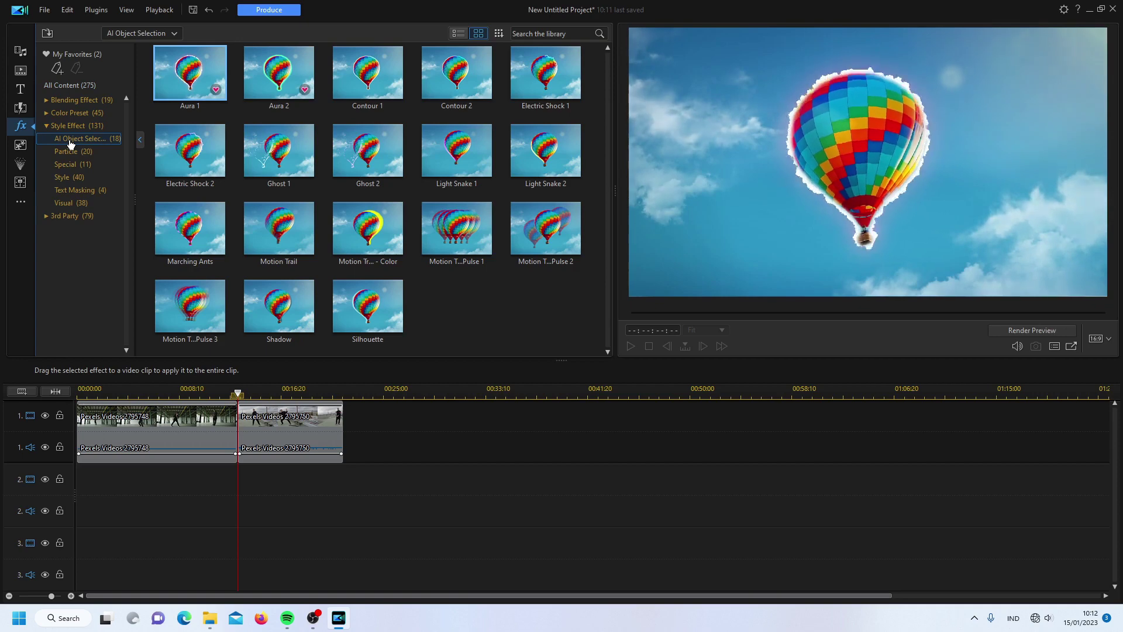
drag(545, 73, 199, 418)
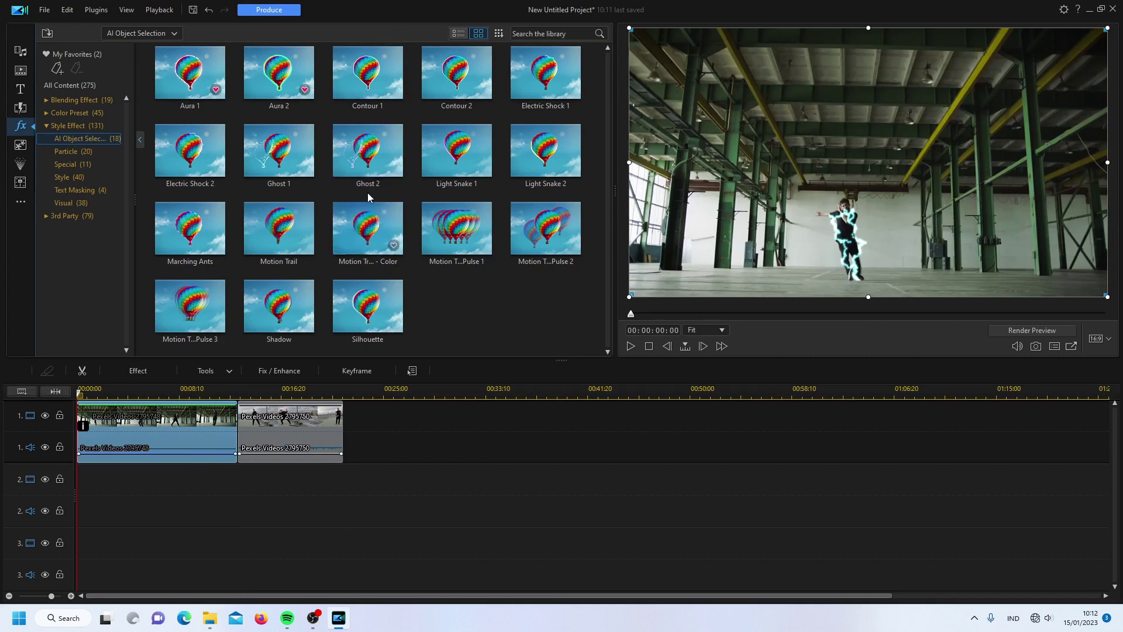
drag(462, 228, 194, 417)
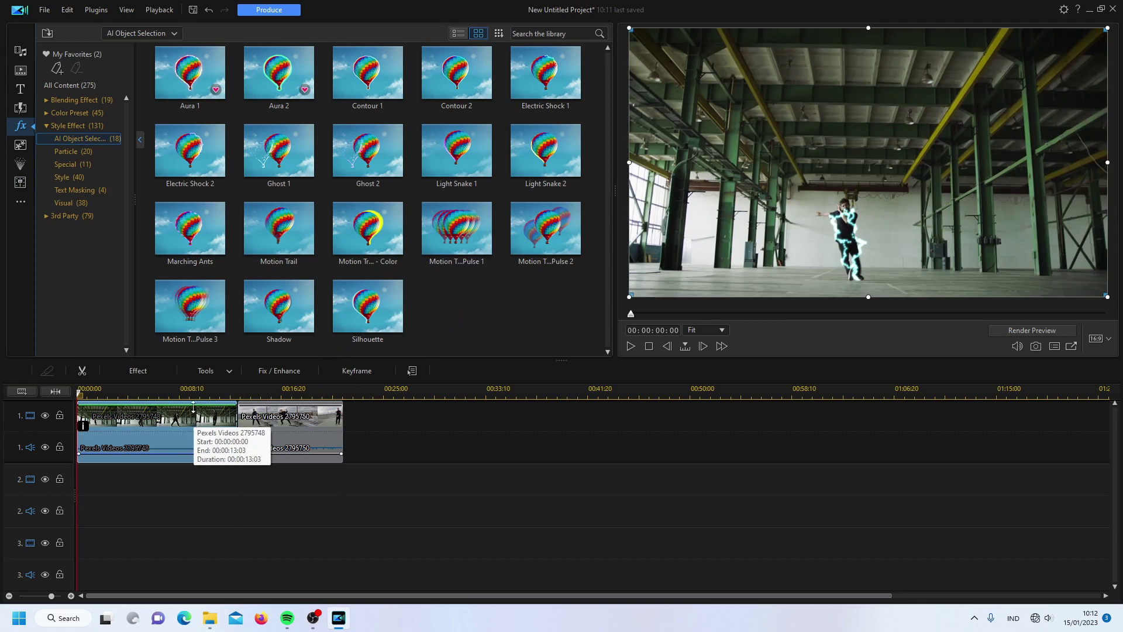
- Set the first clip's Electric Shock 1 effect to length 110 and offset 9
click(139, 372)
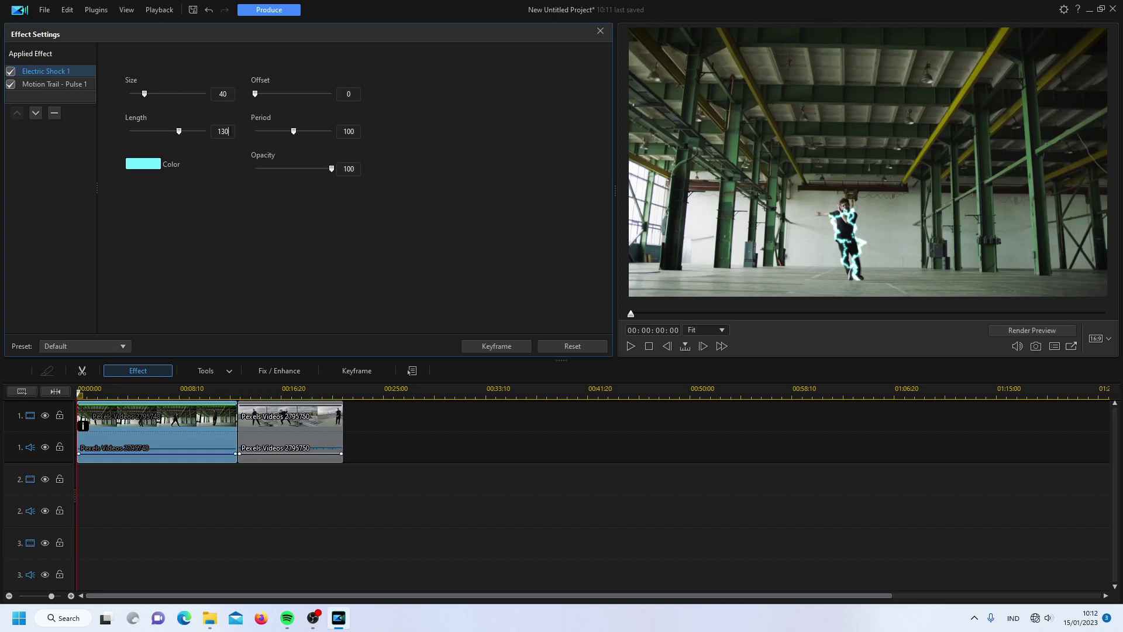
key(BackSpace)
key(BackSpace)
text(10)
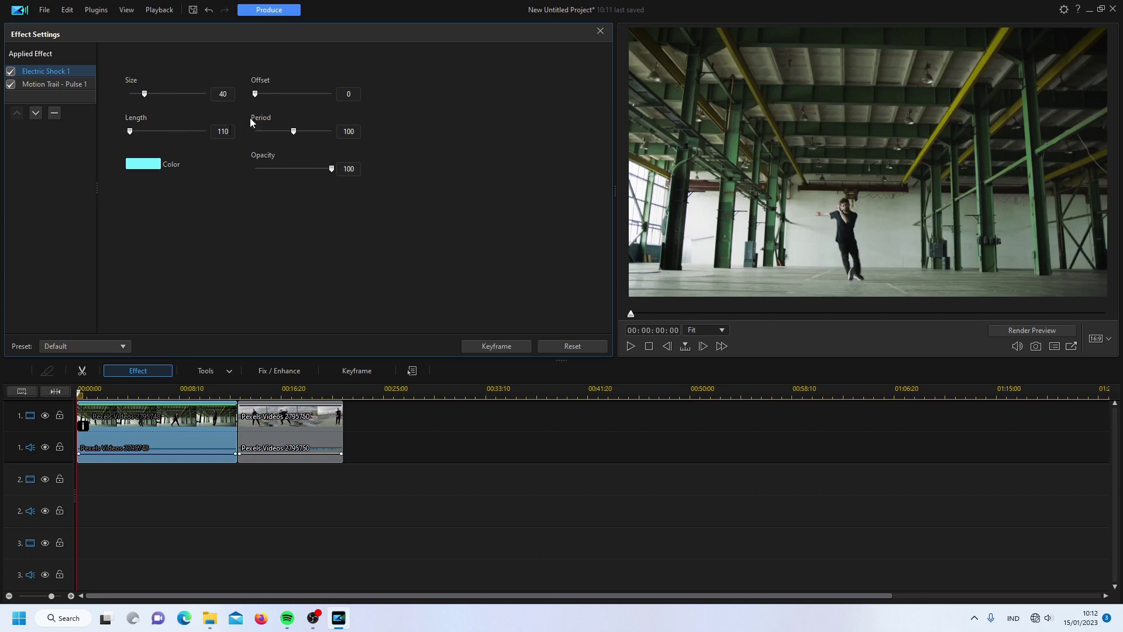
key(Return)
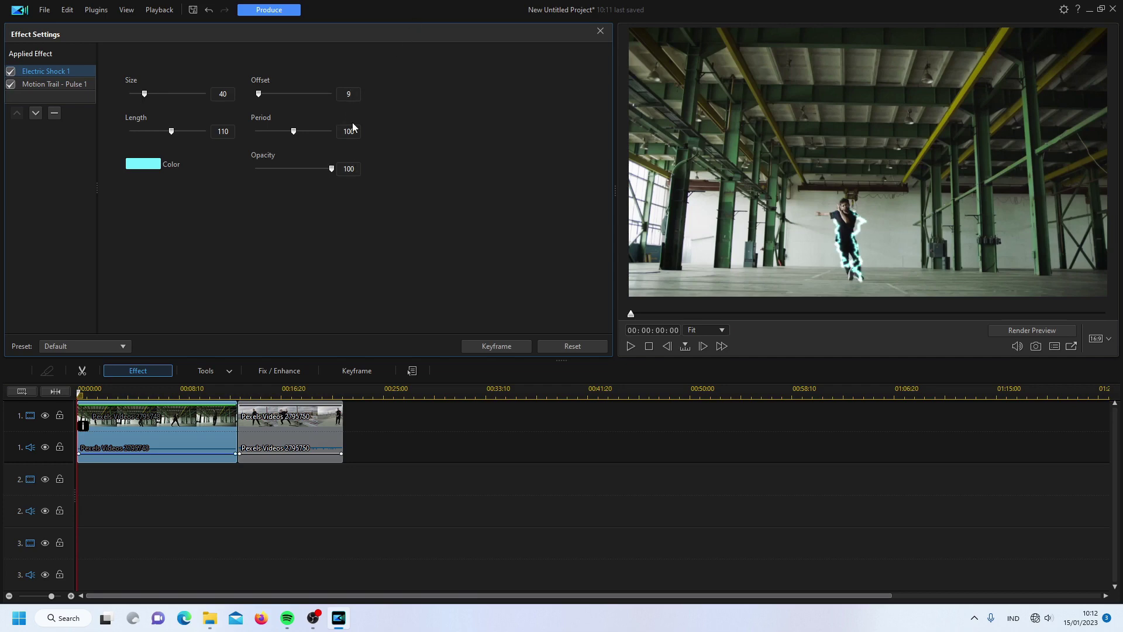
- Set the Motion Trail - Pulse 1 effect to distance 100, period 21 and clone count 3
click(52, 88)
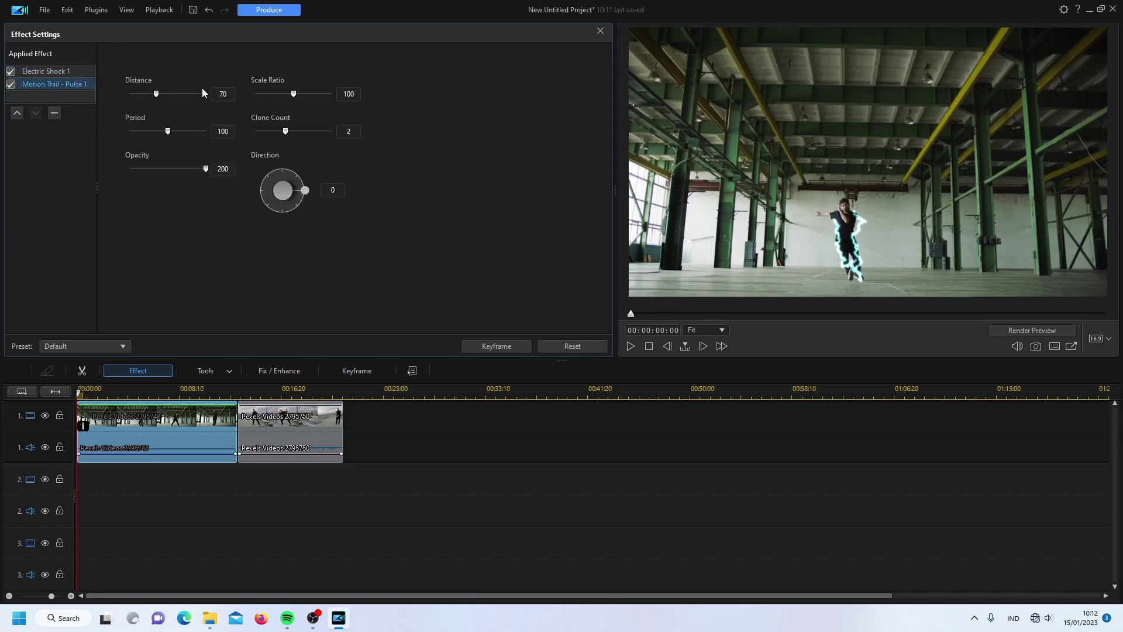
click(230, 94)
text(100)
click(234, 131)
key(BackSpace)
key(BackSpace)
text(21)
key(Return)
- Add Motion Trail - Pulse 1 opacity keyframes of 0 at the clip's start and at 00:00:11:06
click(484, 344)
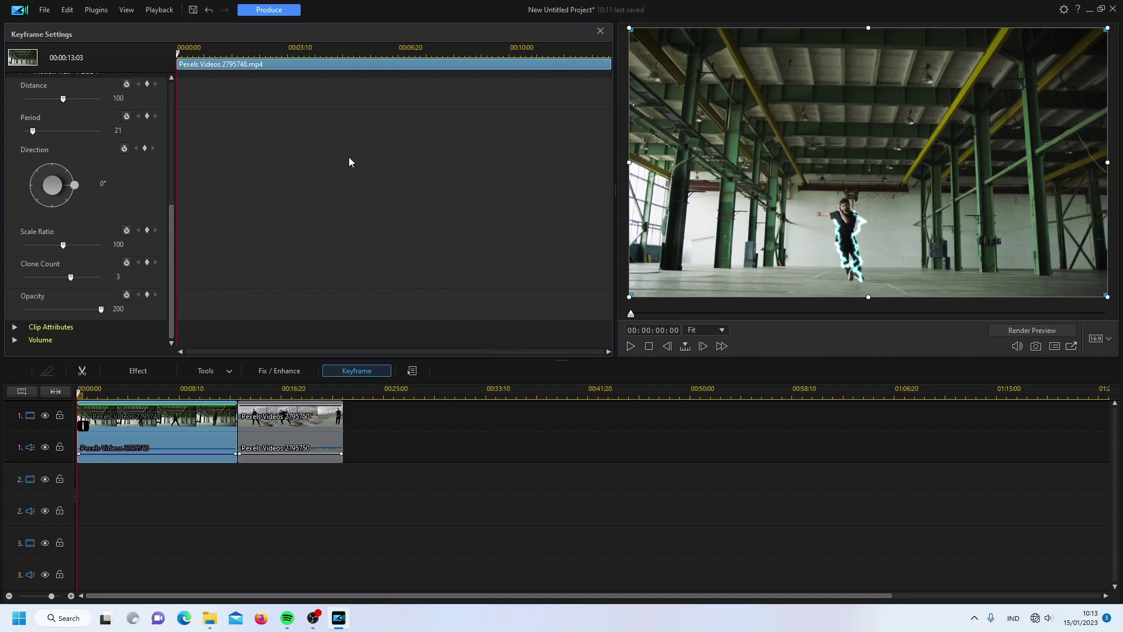
click(147, 295)
drag(101, 315, 17, 316)
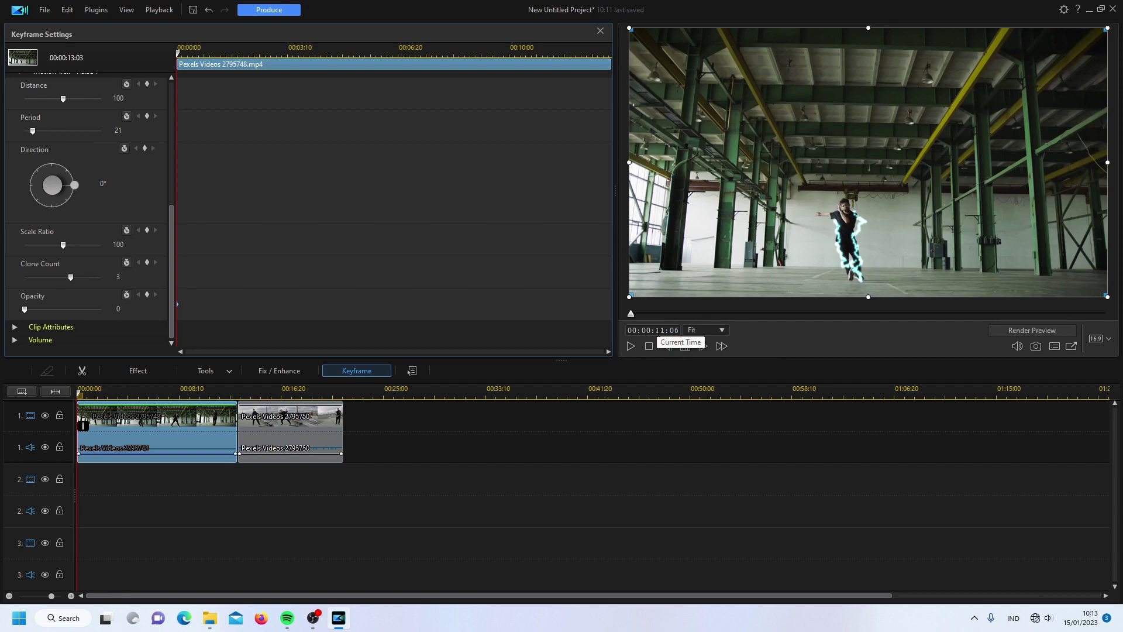
key(Return)
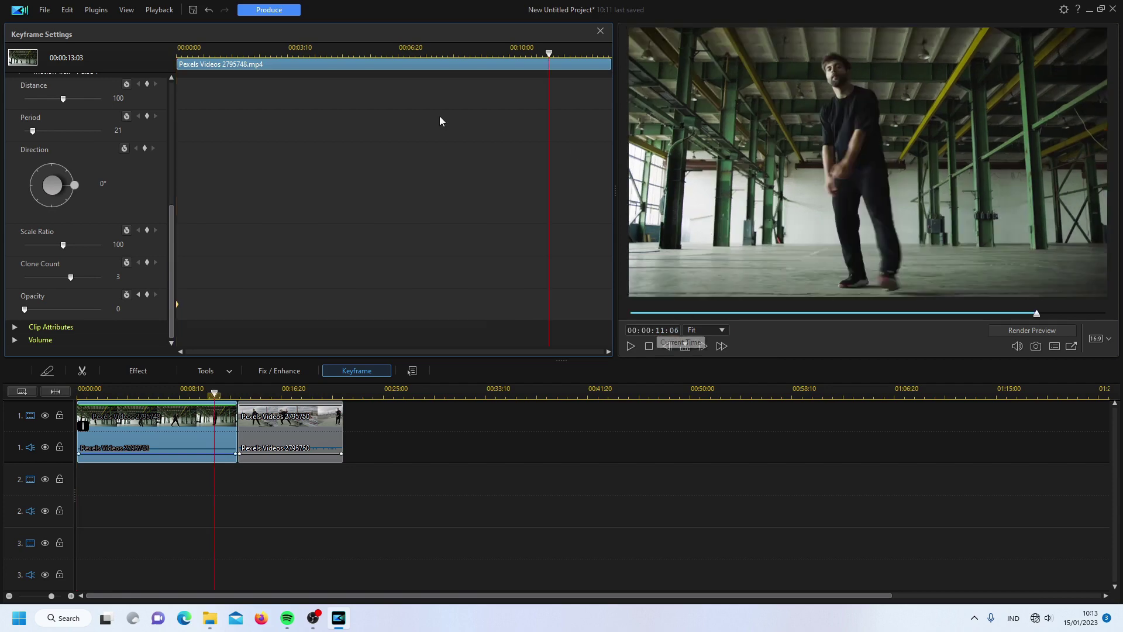
click(147, 294)
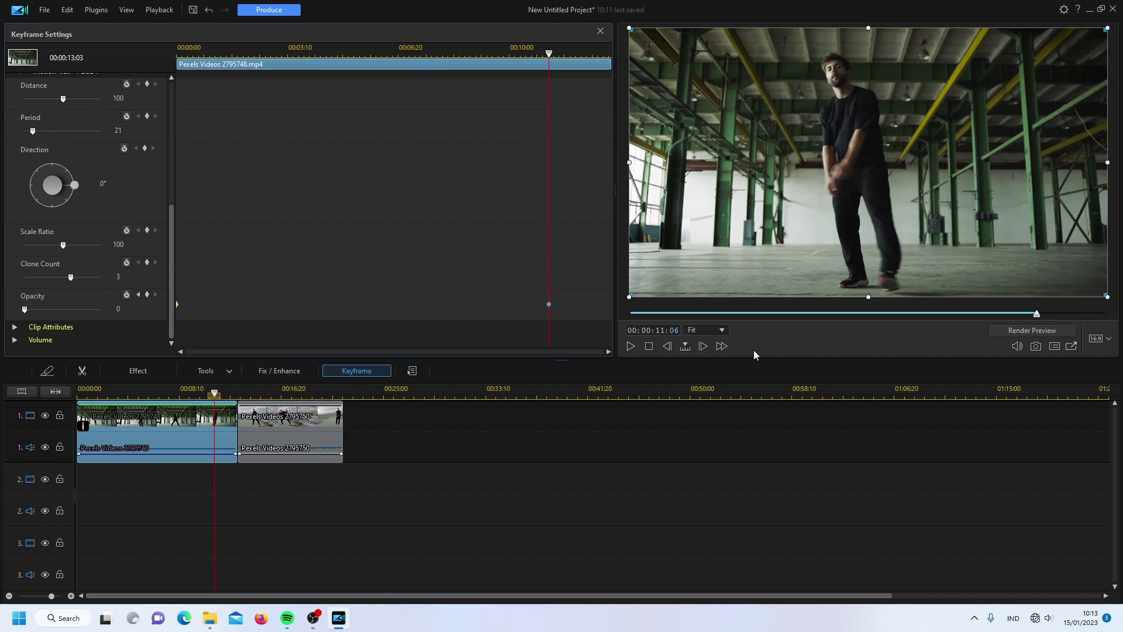
- Add Motion Trail - Pulse 1 opacity keyframes of 200 at 00:00:11:12 and 00:00:11:22
key(space)
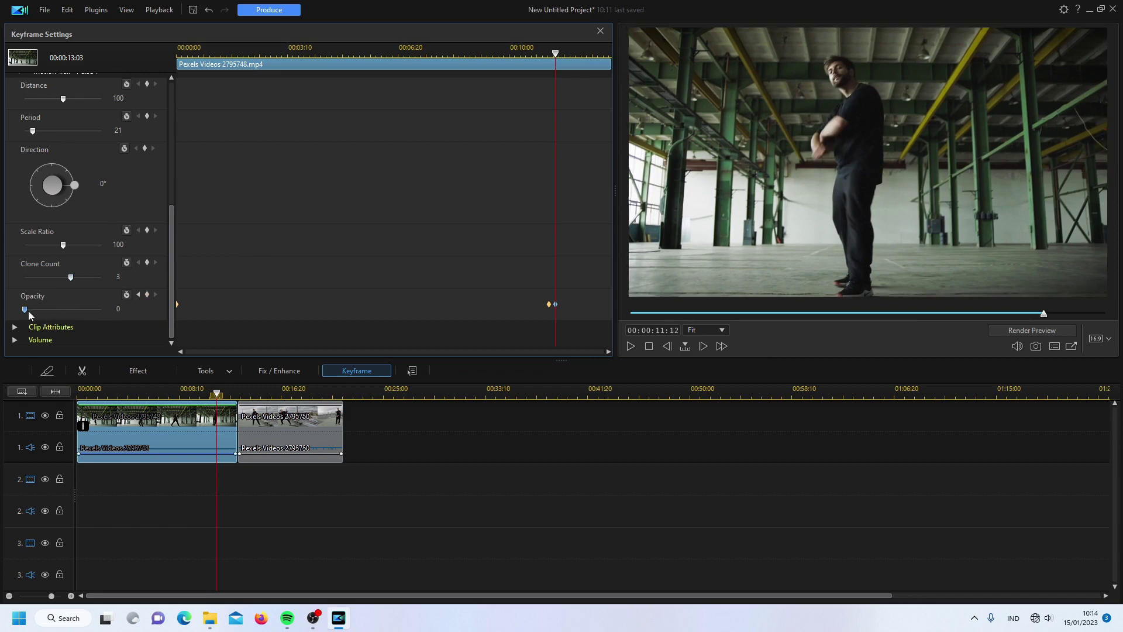
drag(28, 310, 135, 313)
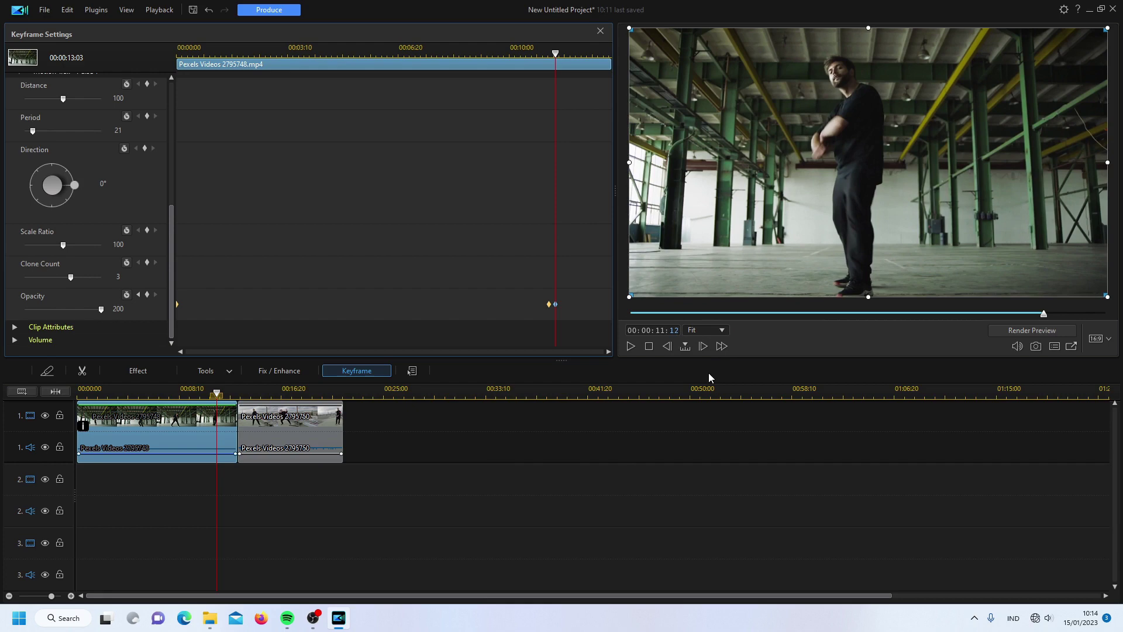
key(space)
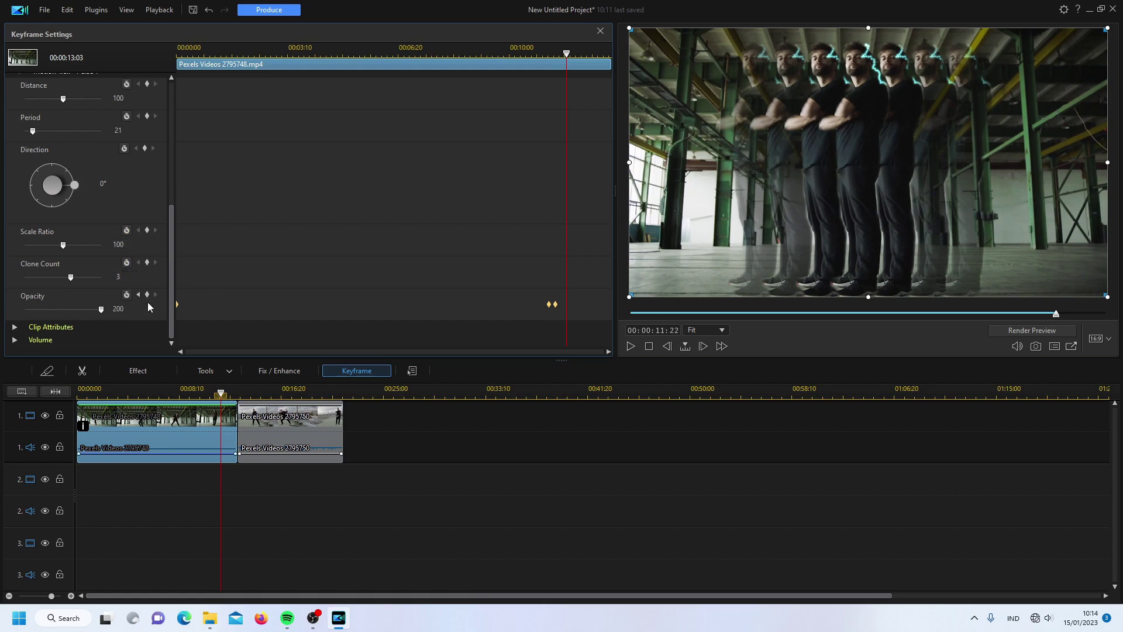
click(149, 298)
- Add a Motion Trail - Pulse 1 opacity keyframe of 0 at 00:00:11:29 and close the keyframe settings
key(space)
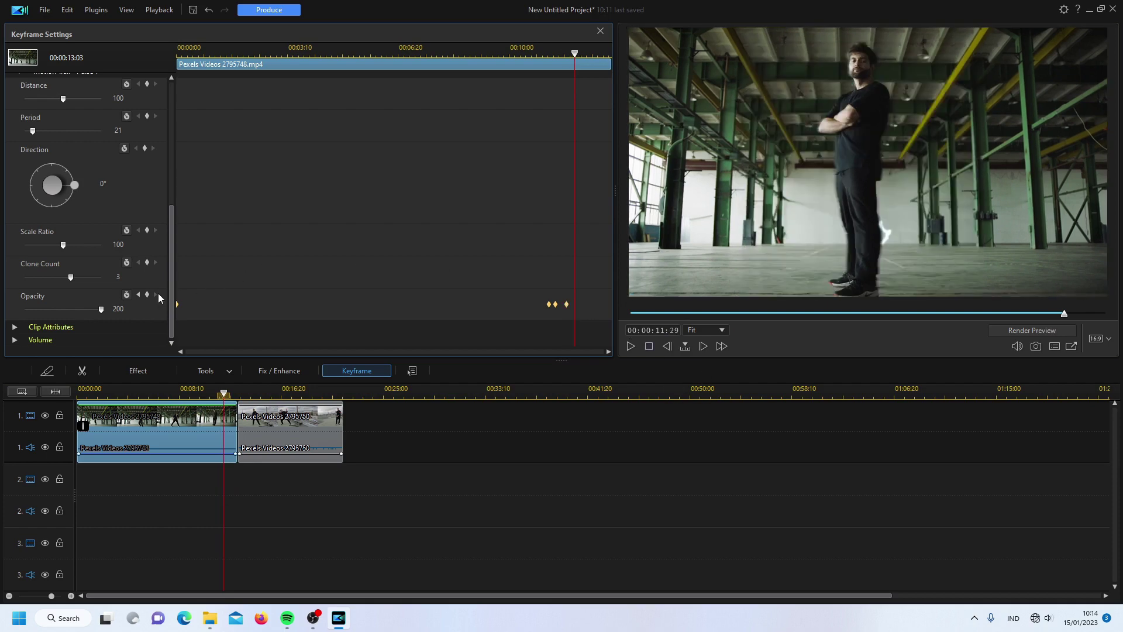
click(149, 295)
click(101, 309)
drag(101, 312, 1, 340)
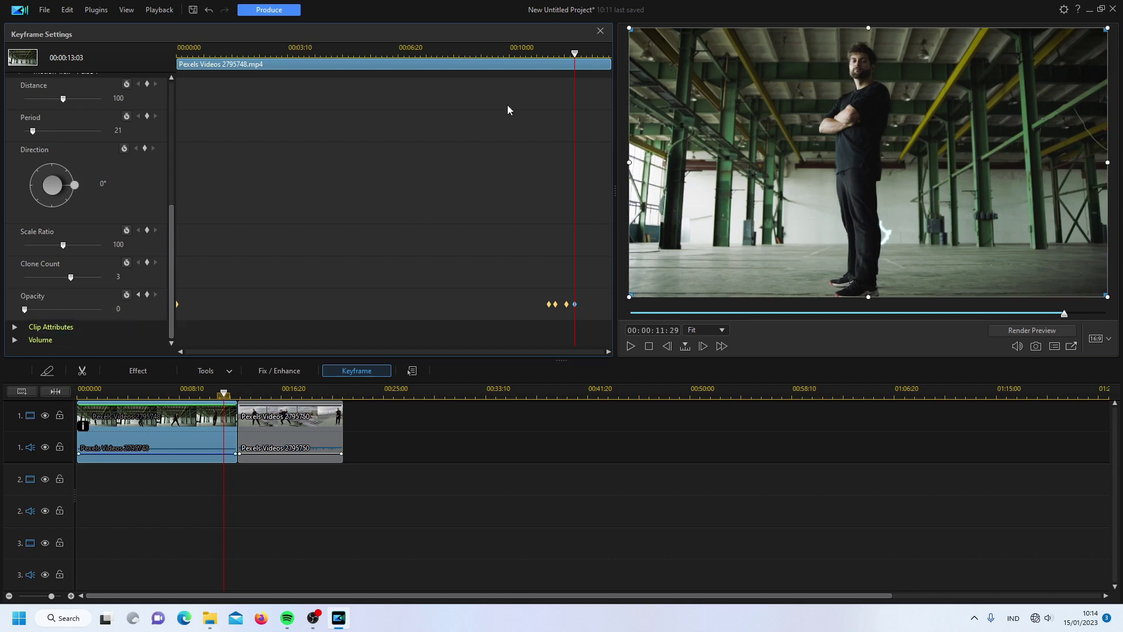
click(599, 32)
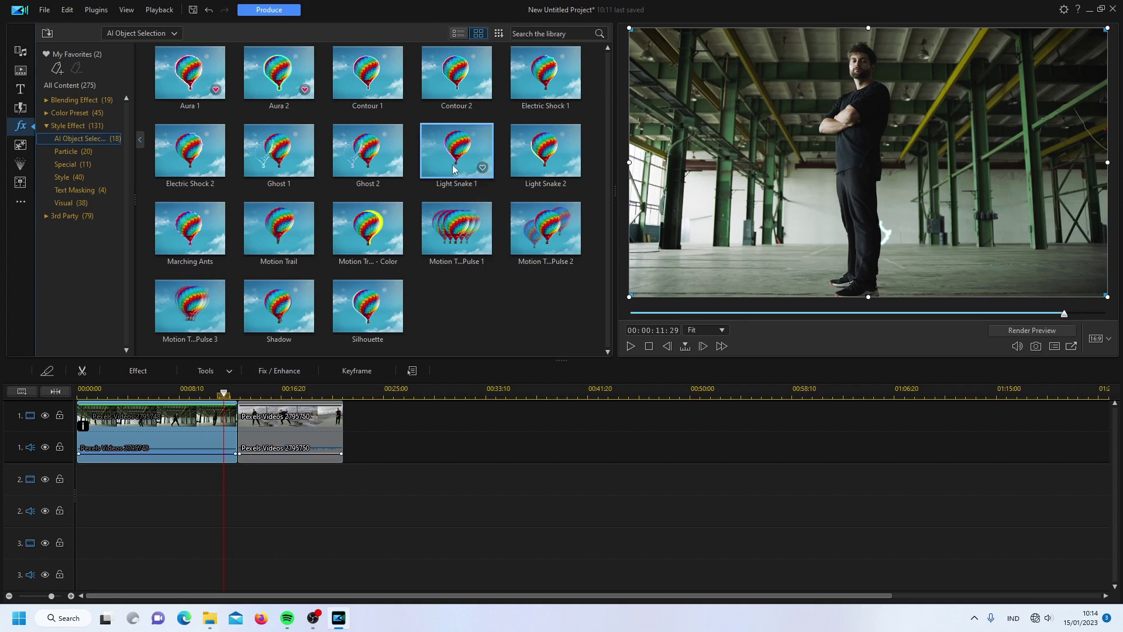
- Apply the Contour 1 and Ghost 2 effects to the second clip and open its effect settings
drag(367, 70, 302, 419)
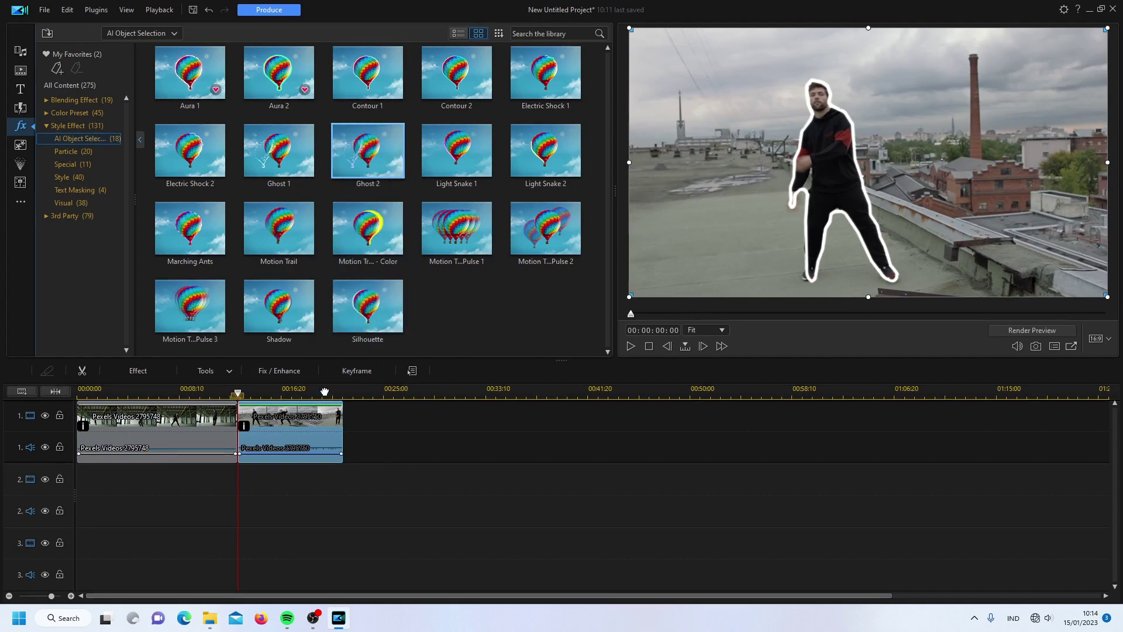
click(145, 373)
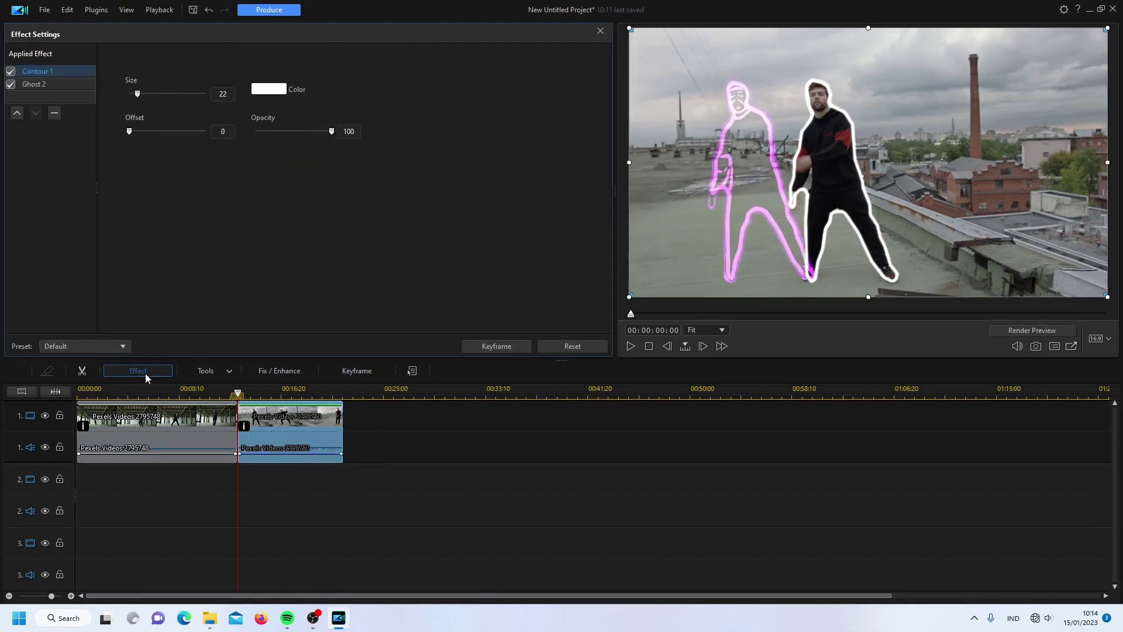
- Set the Contour 1 effect's size to 31 and its offset to 12
click(229, 98)
key(BackSpace)
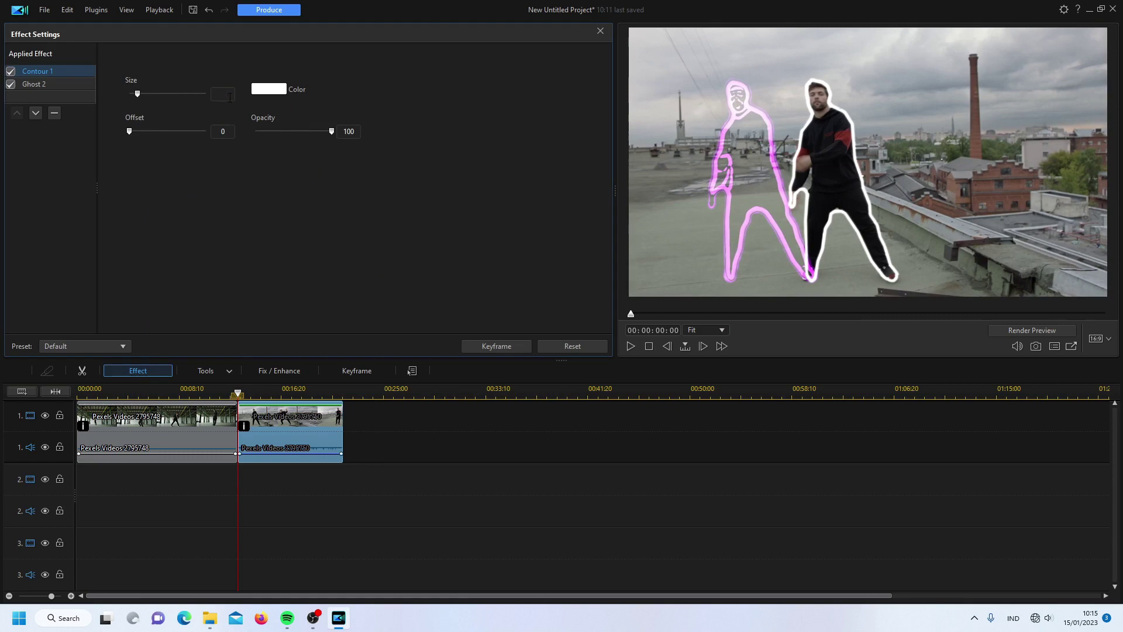
text(31)
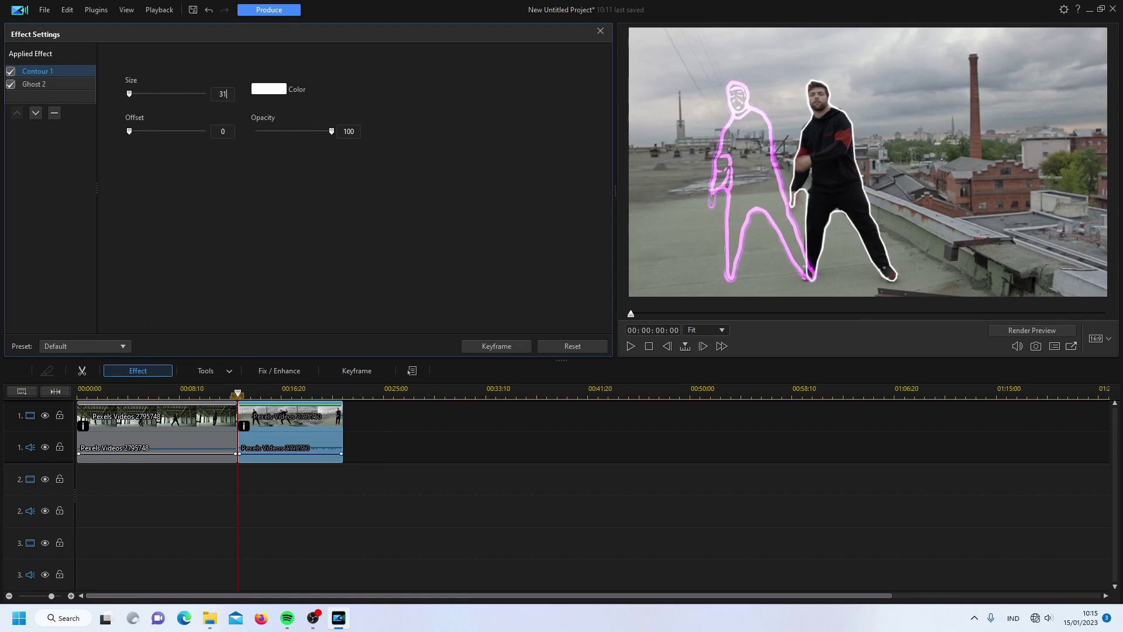
click(228, 131)
key(BackSpace)
text(12)
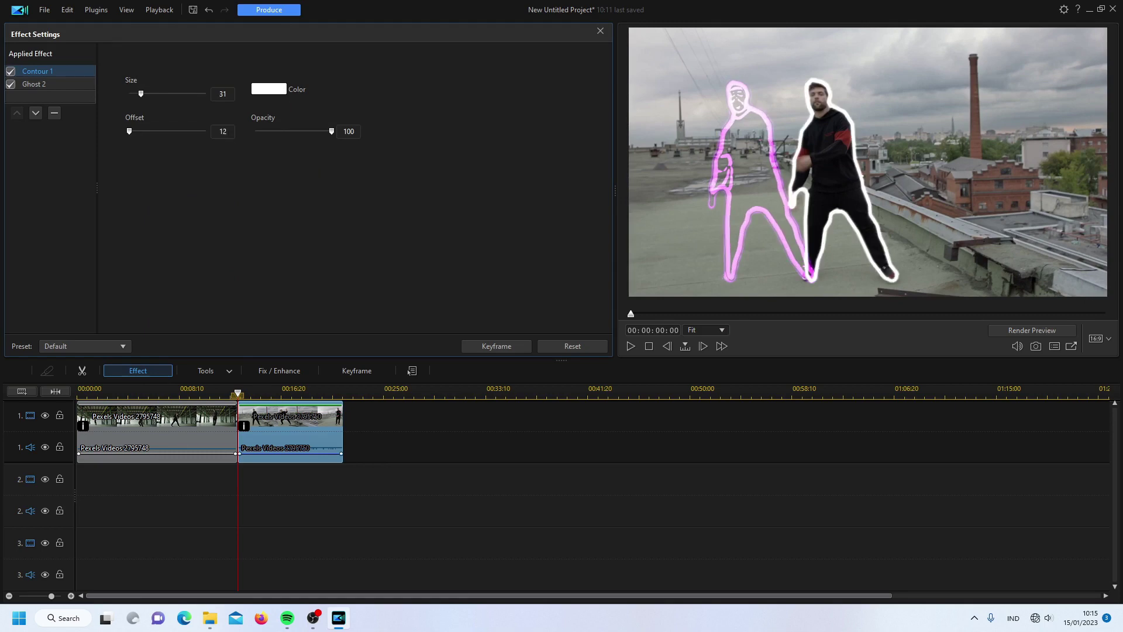
key(Return)
- Change the Contour 1 effect's color to cyan, hex 00FFFF
click(272, 91)
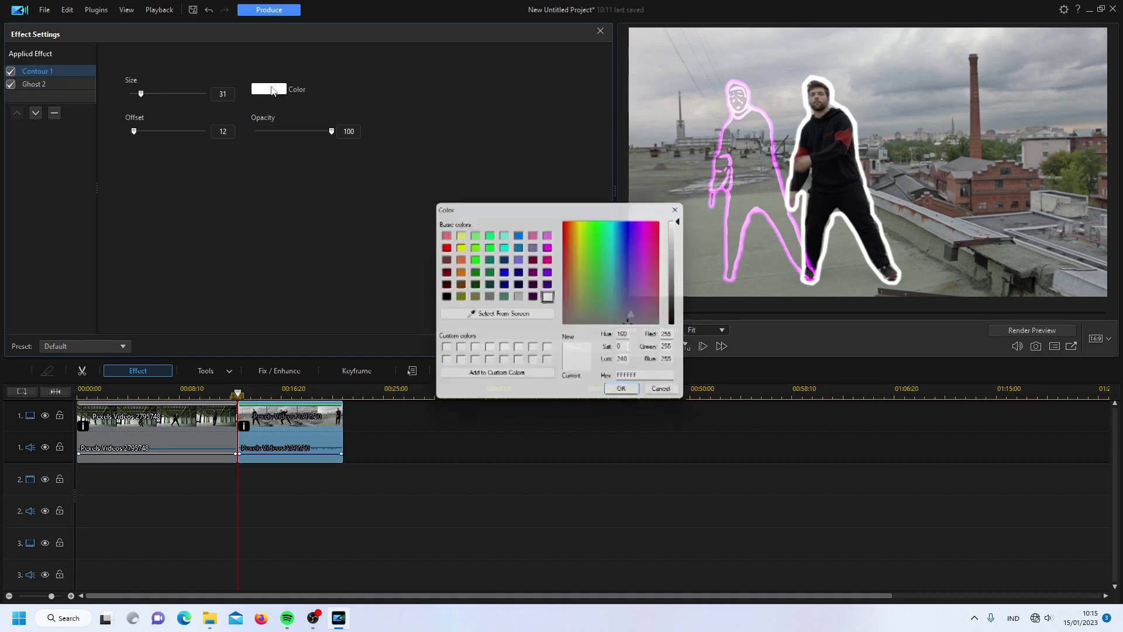
click(503, 246)
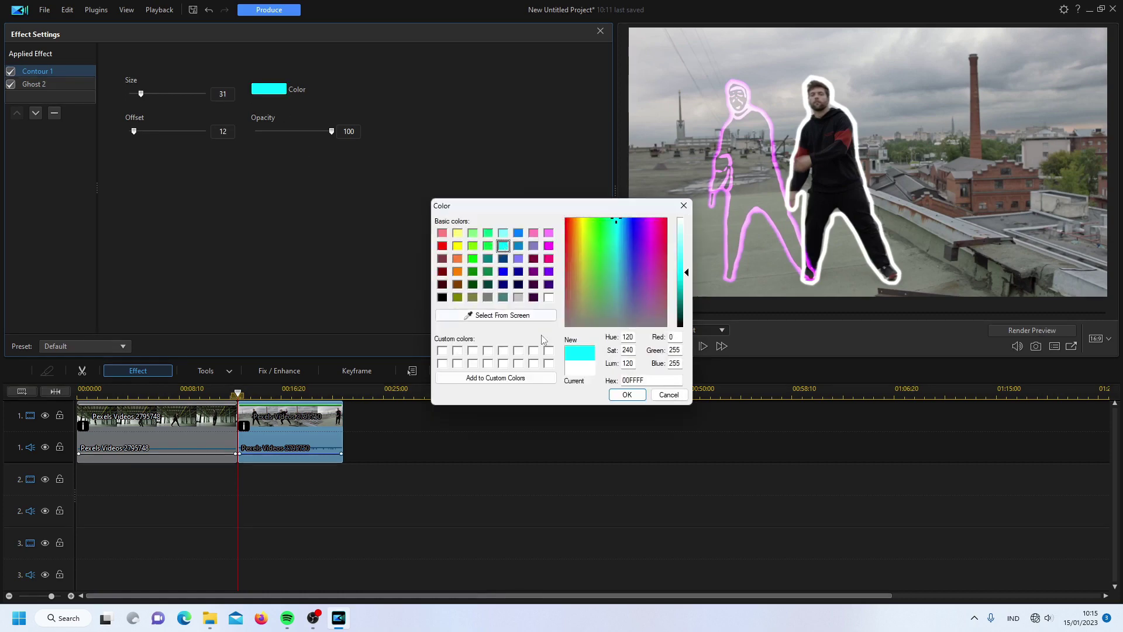
click(626, 395)
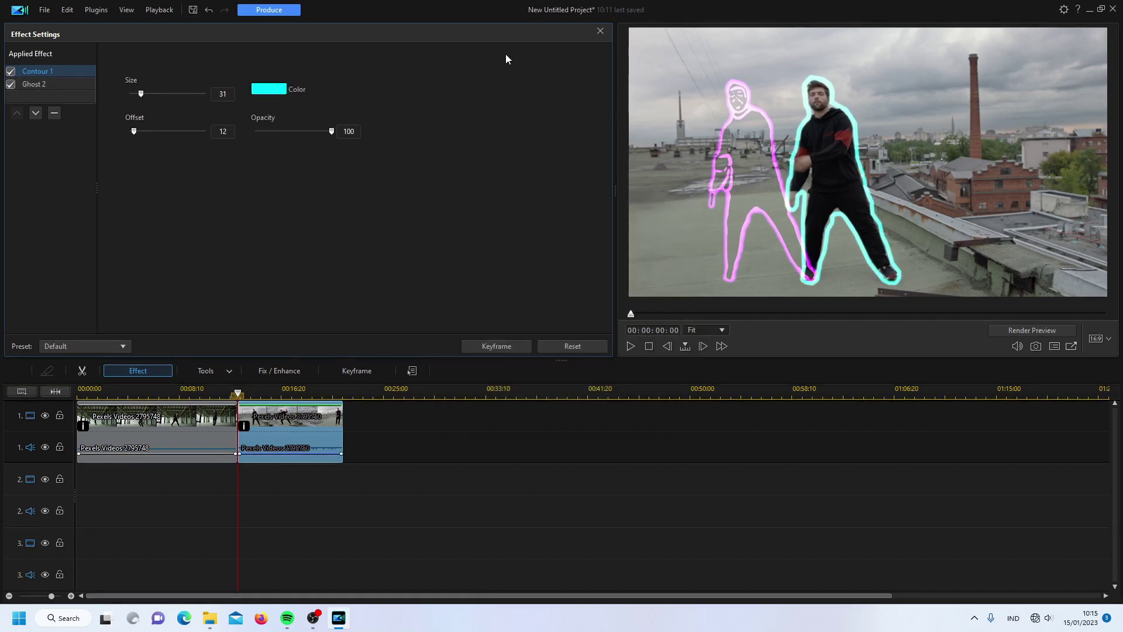
- Set the Ghost 2 effect's distance to 140
click(40, 85)
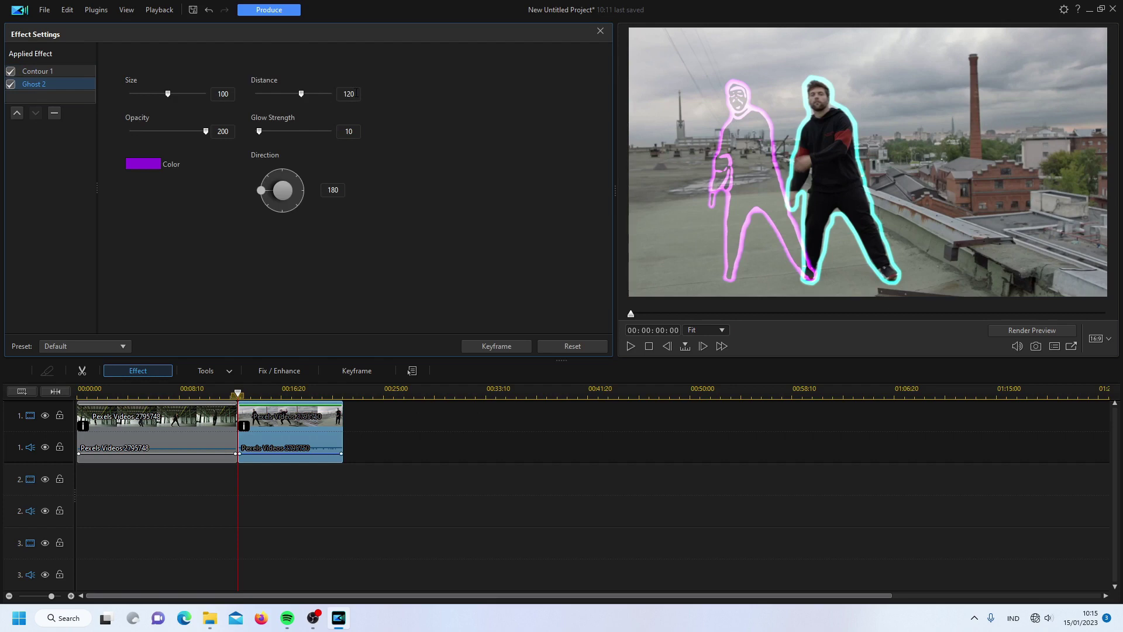
key(BackSpace)
key(BackSpace)
text(140)
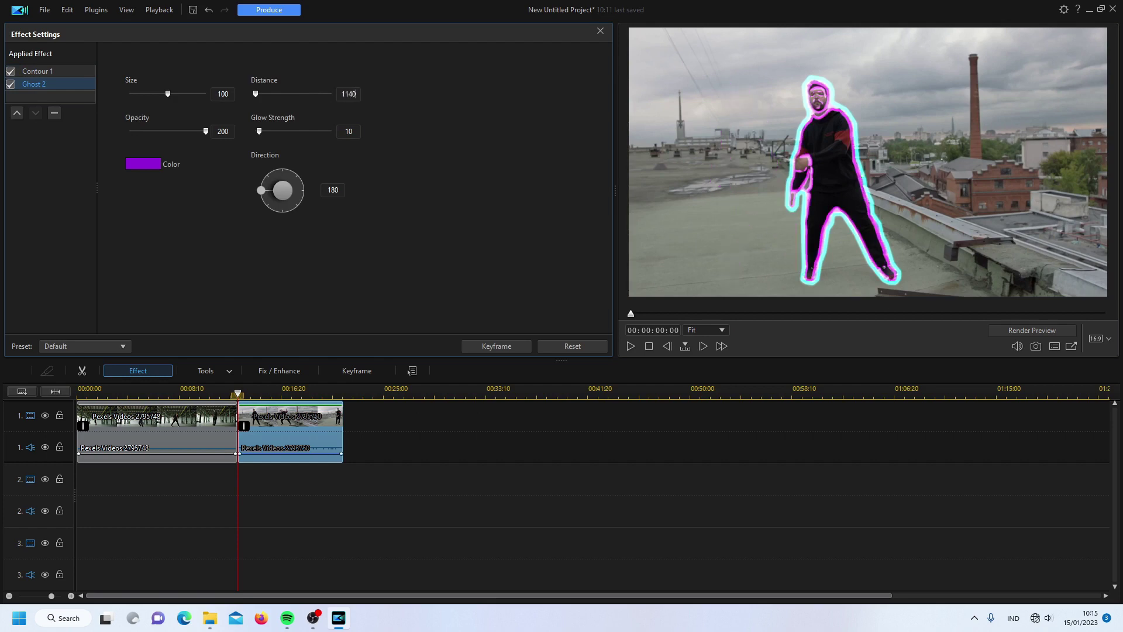
key(Return)
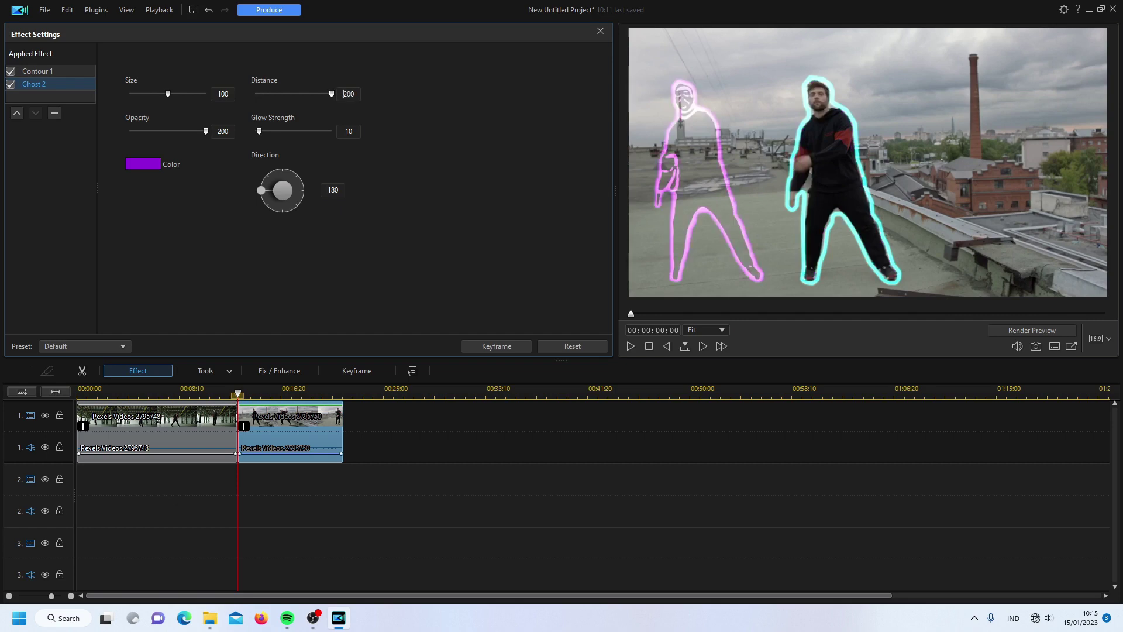
key(BackSpace)
key(BackSpace)
key(BackSpace)
text(140)
key(Return)
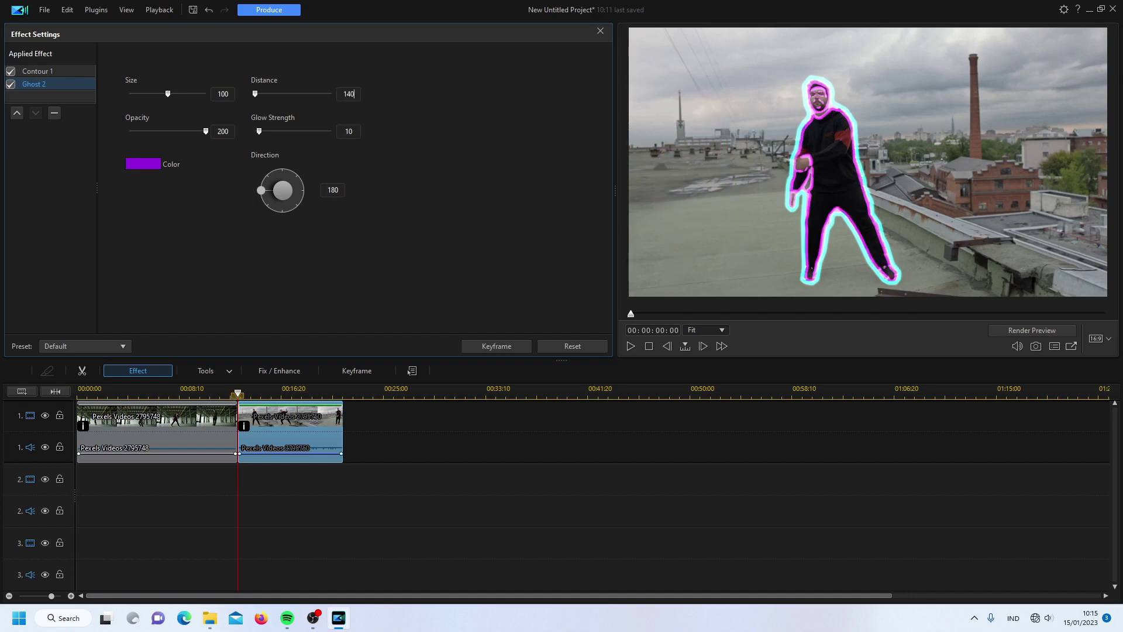
- Change the Ghost 2 effect's color to teal, hex 35BBB5
click(146, 168)
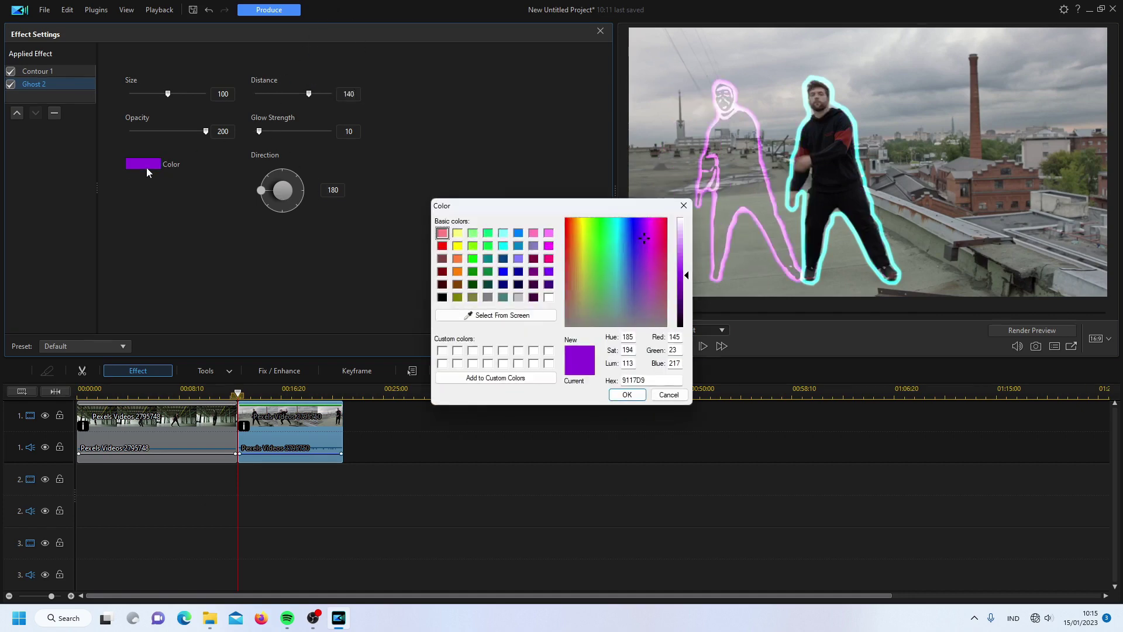
click(615, 265)
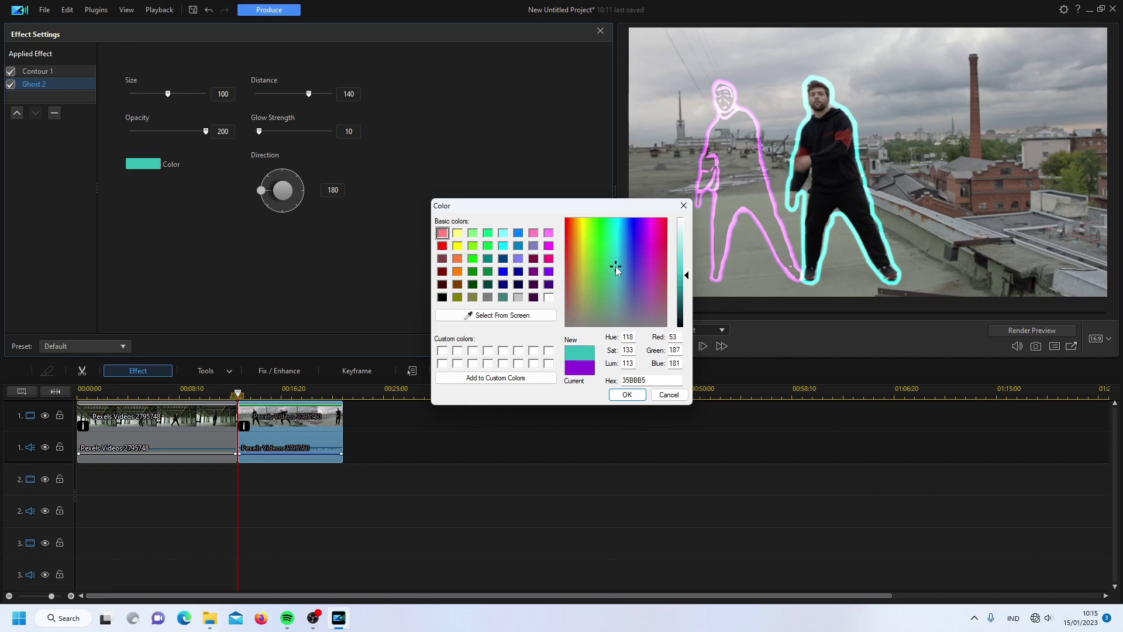
click(624, 394)
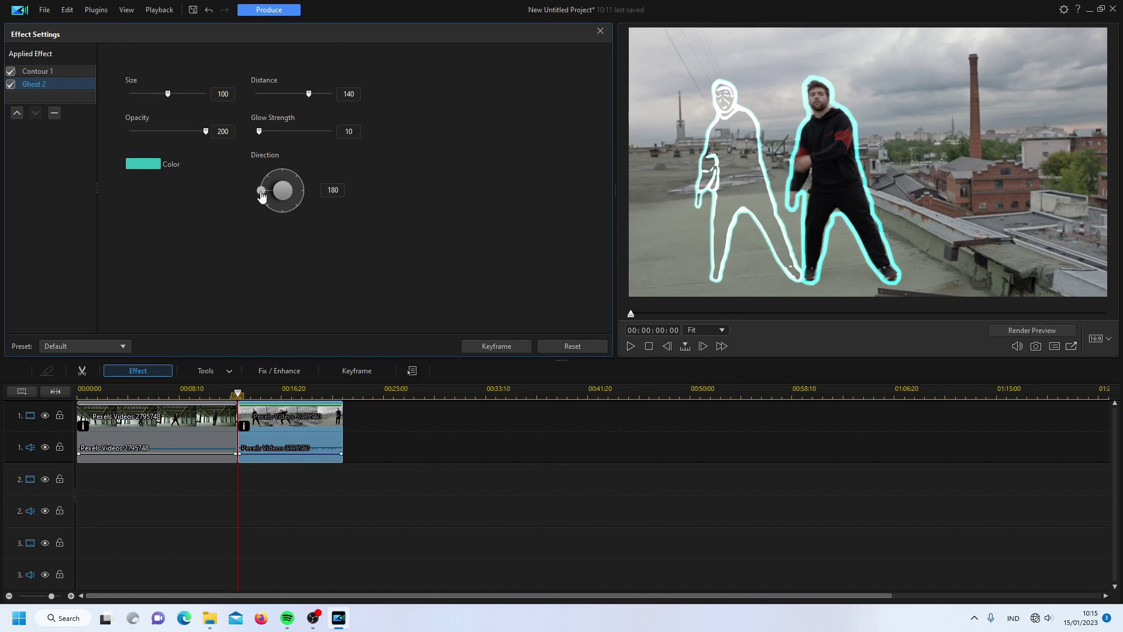
- Set the Ghost 2 effect's direction to 0 degrees
drag(261, 195, 346, 197)
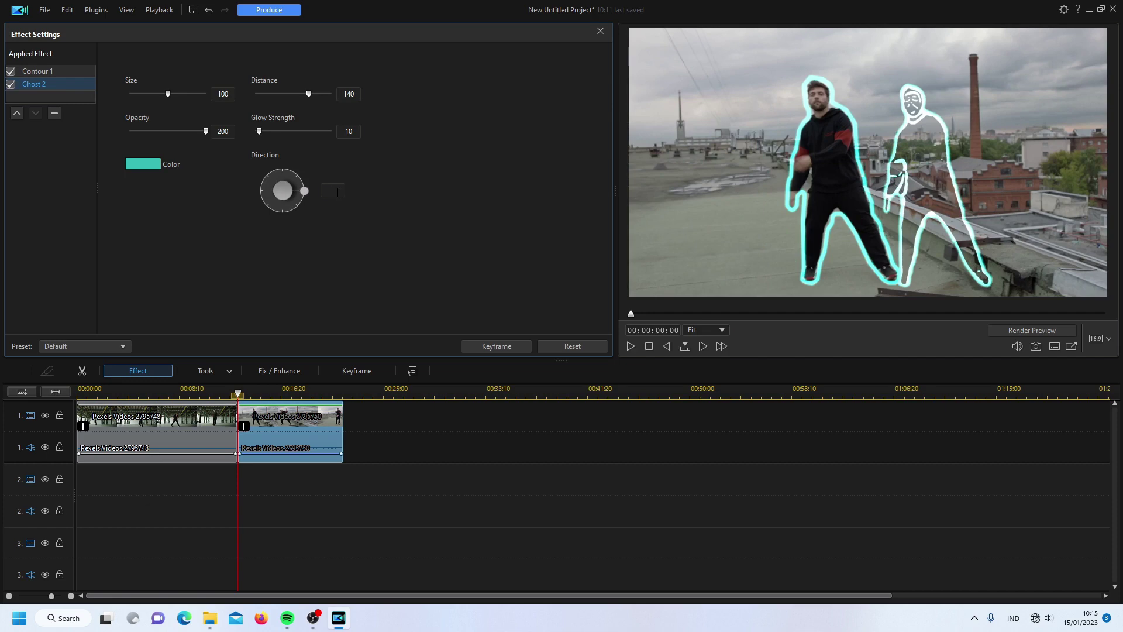
text(00)
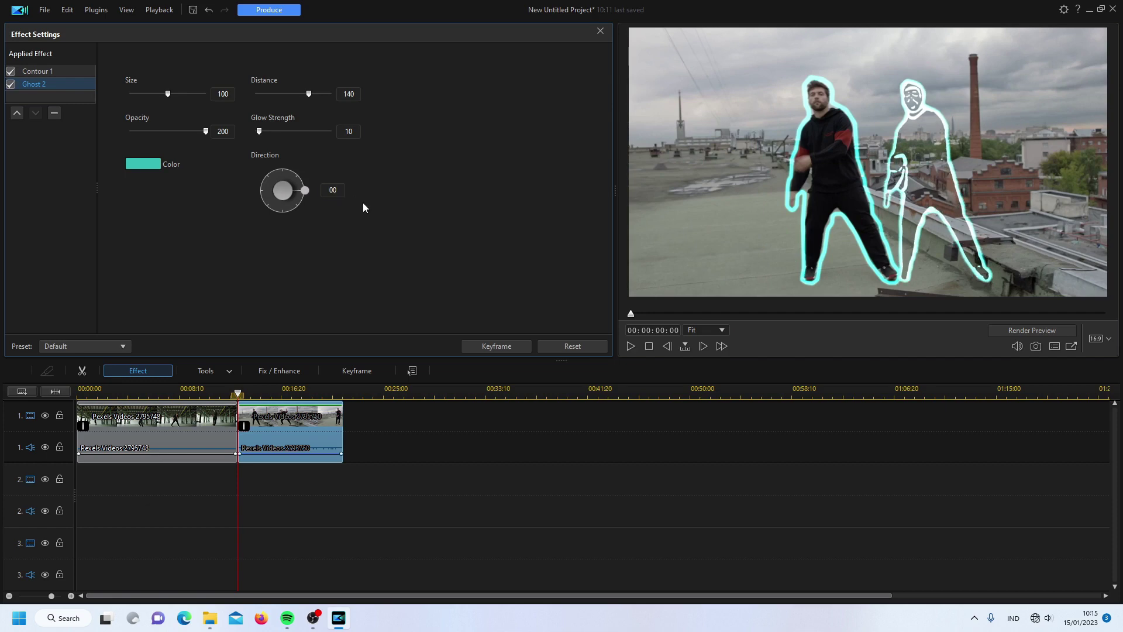
click(371, 220)
- Add keyframes for the Contour 1 effect's color and opacity at the second clip's start and at 00:00:05:13
click(492, 349)
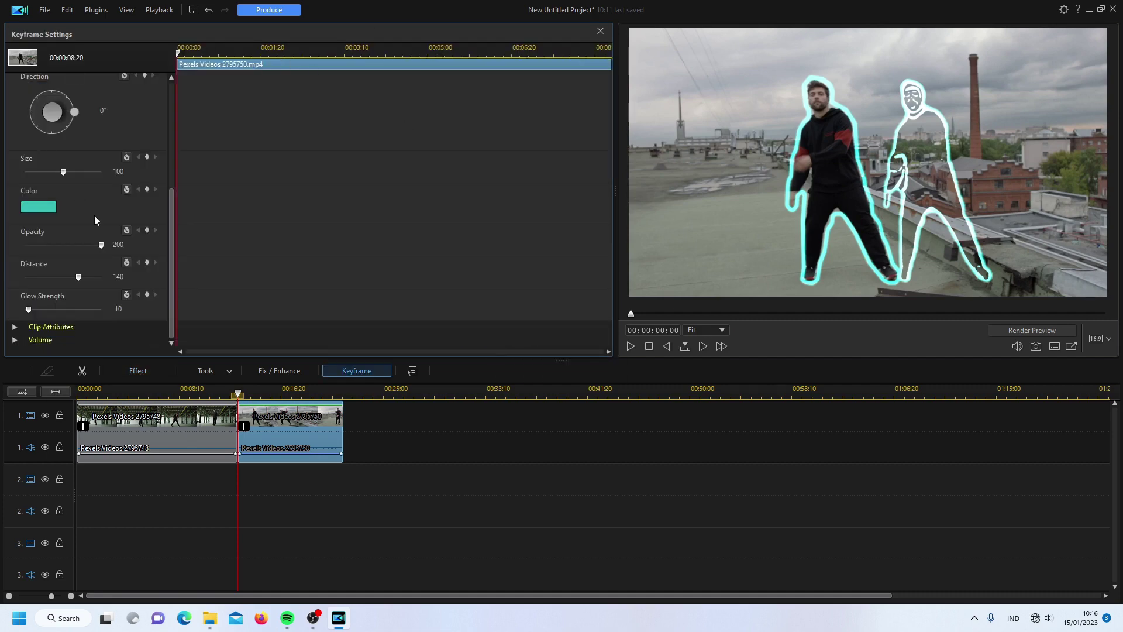
drag(171, 215, 173, 90)
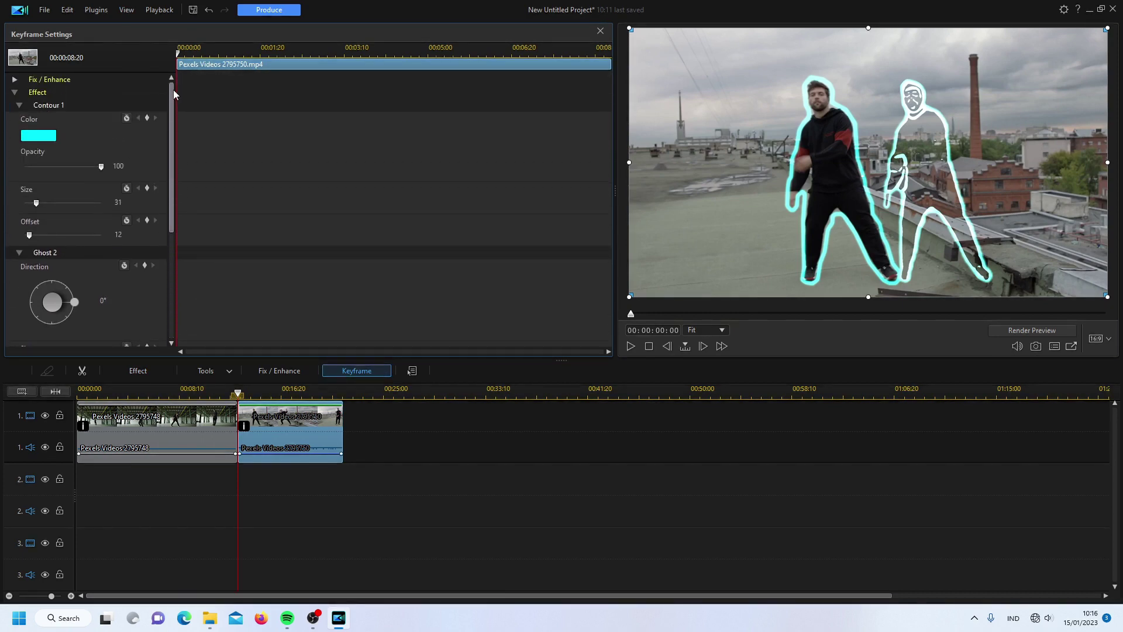
click(148, 120)
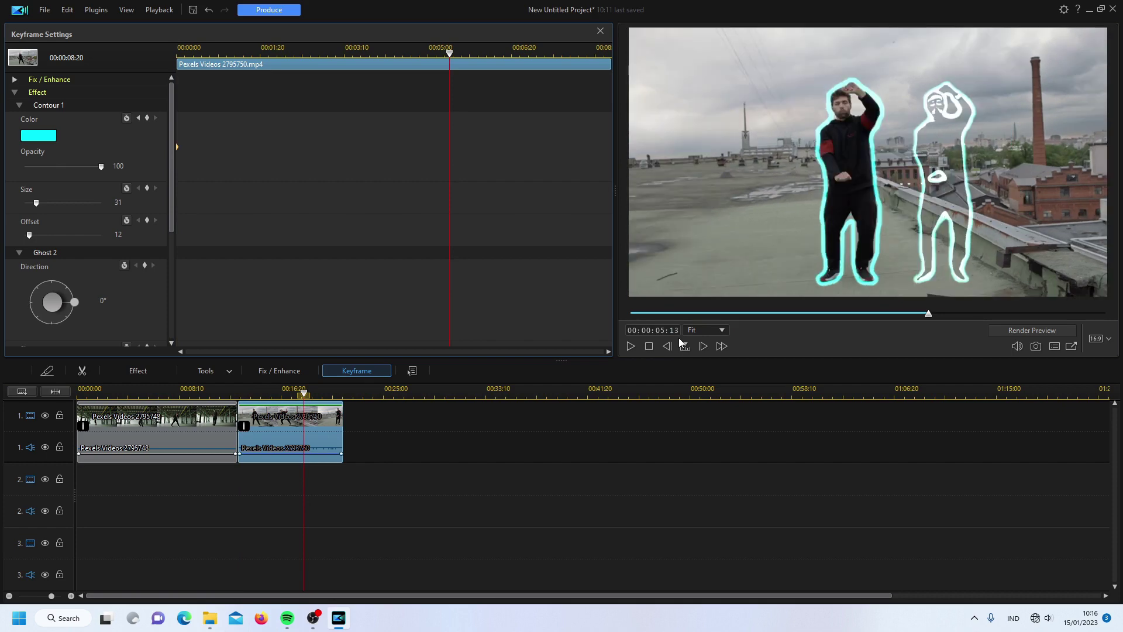
click(147, 119)
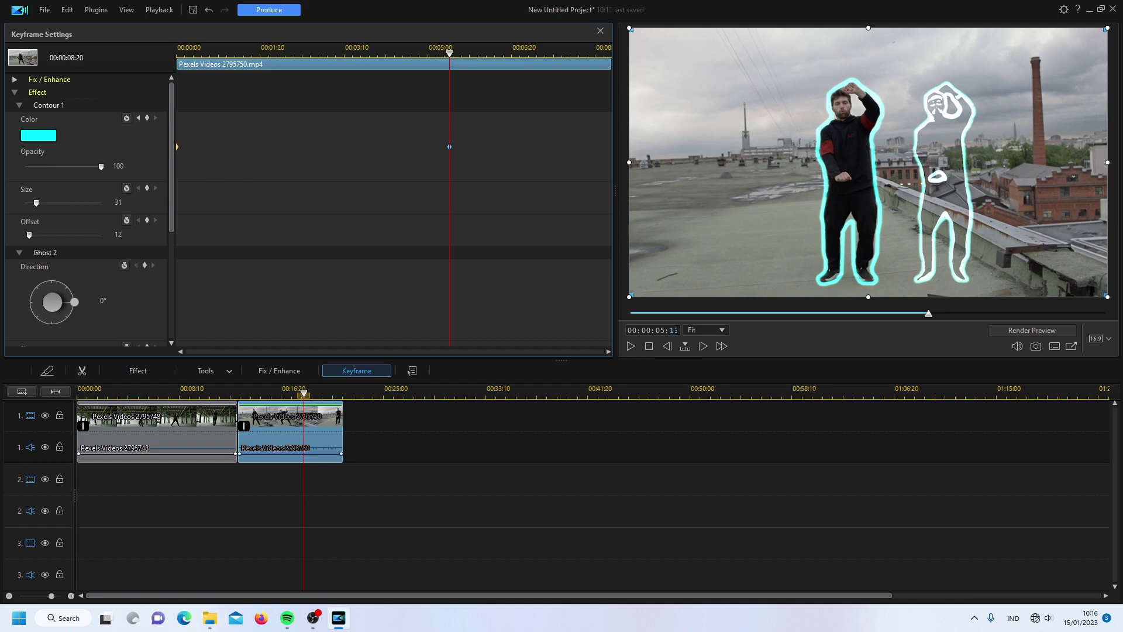
- Add a Contour 1 color and opacity keyframe at 00:00:05:16 with the opacity set to 0
text(16)
key(Return)
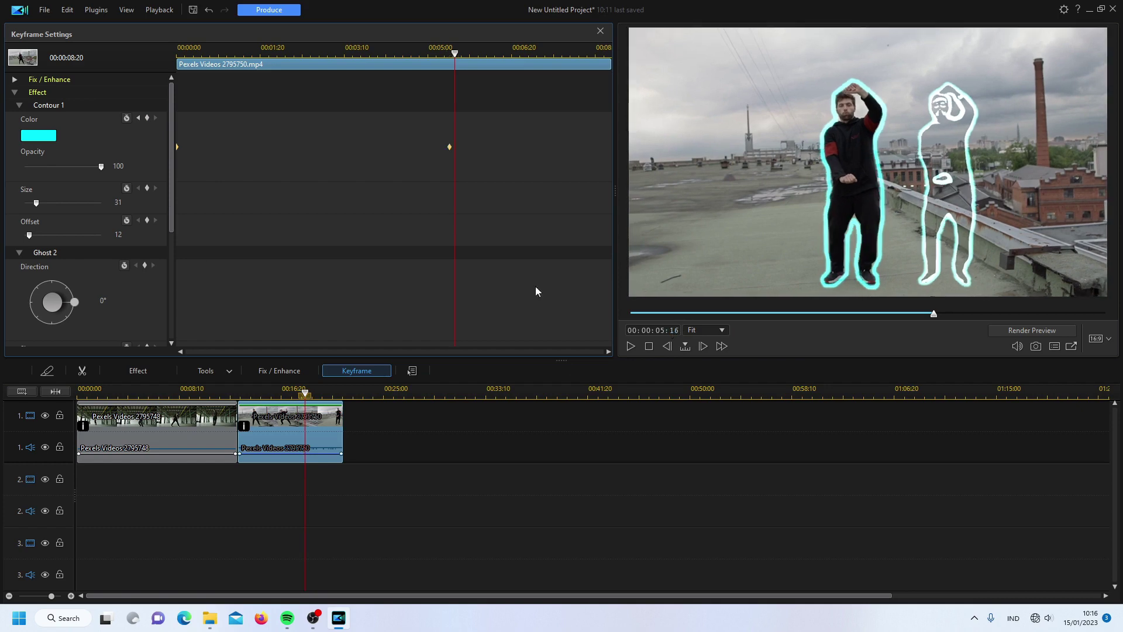
click(147, 119)
click(24, 166)
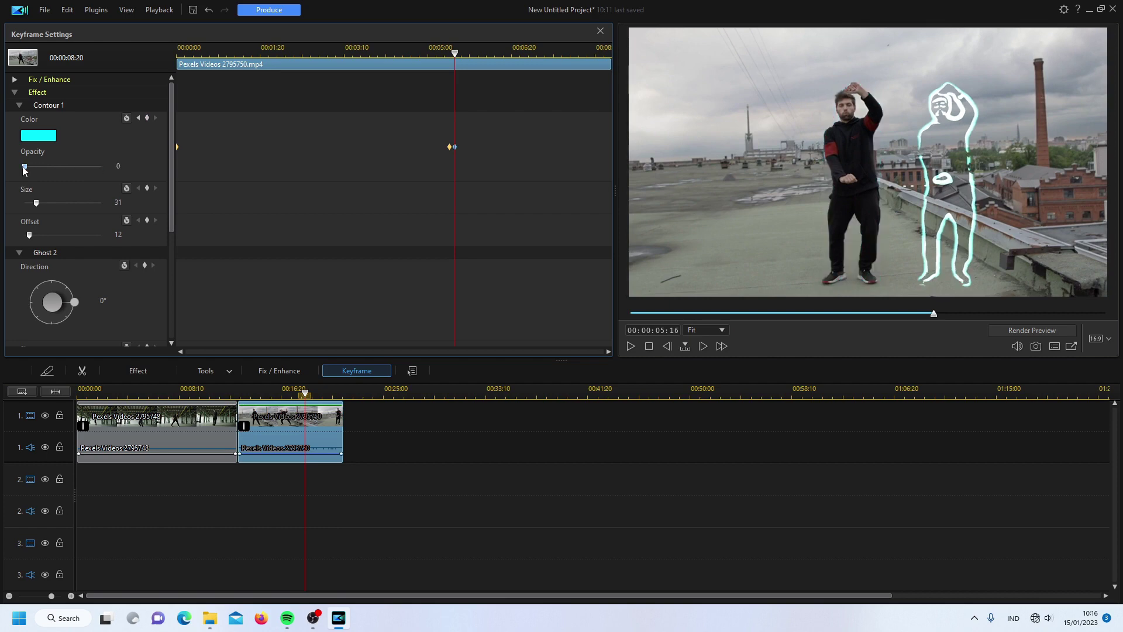
- Keyframe the Ghost 2 effect's opacity at 0 at the clip's start and add another opacity keyframe at 00:00:05:13
drag(171, 190, 173, 313)
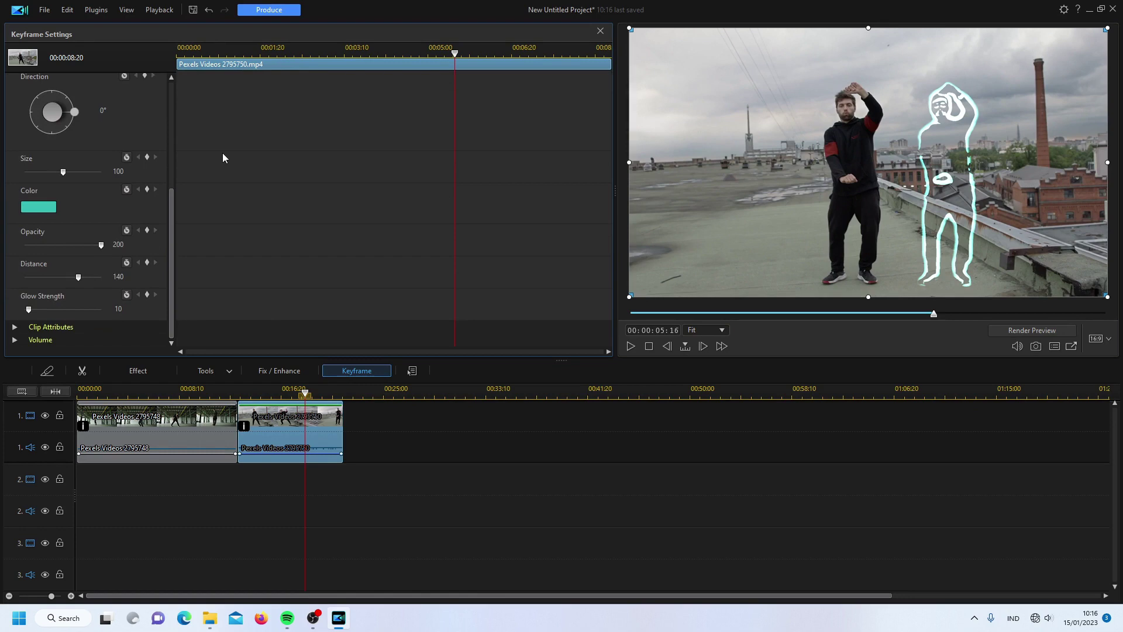
drag(453, 57, 169, 135)
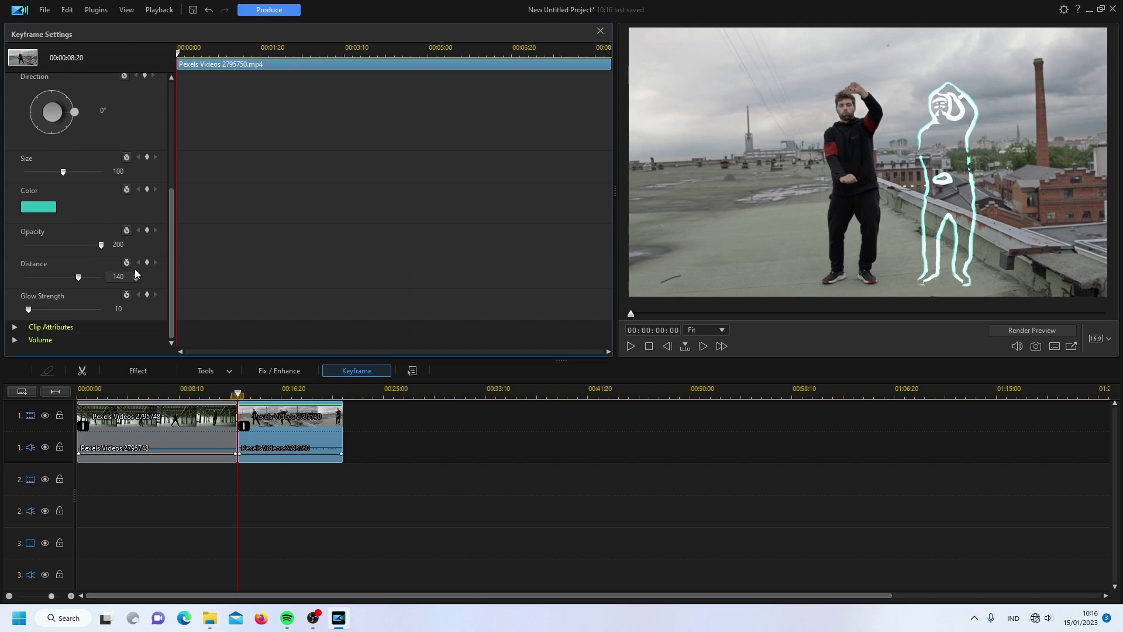
click(147, 231)
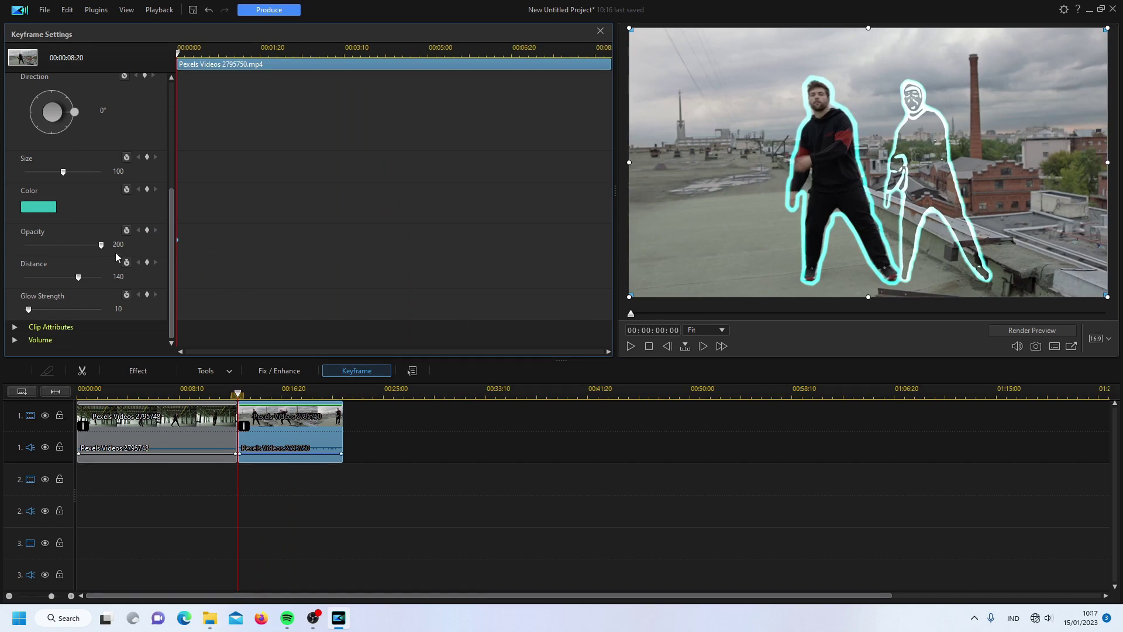
drag(101, 244, 3, 277)
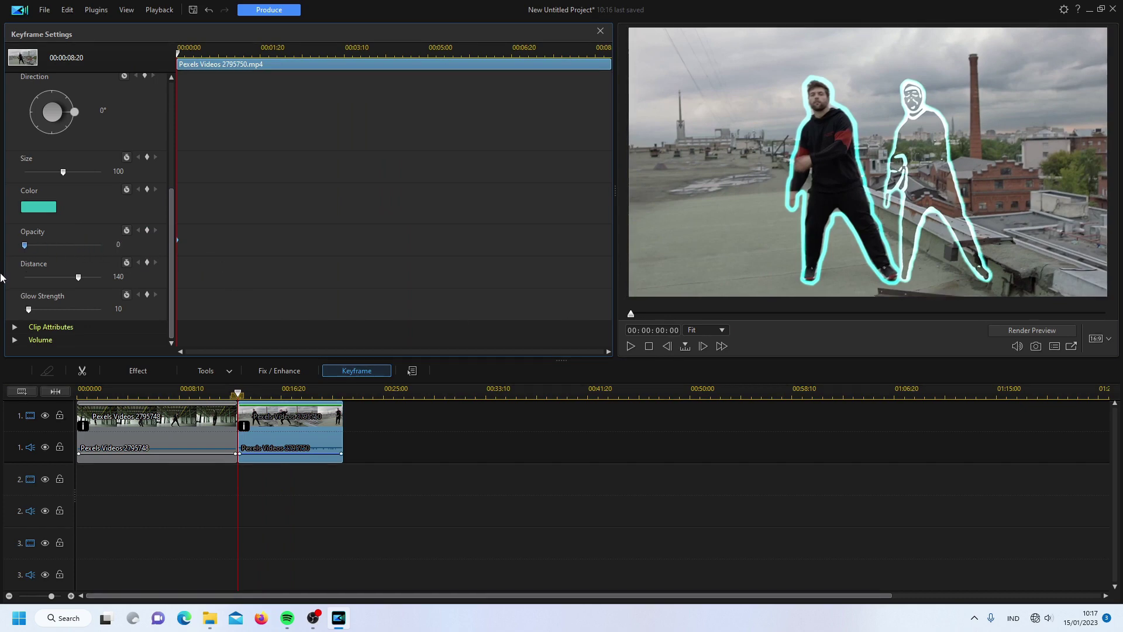
click(788, 215)
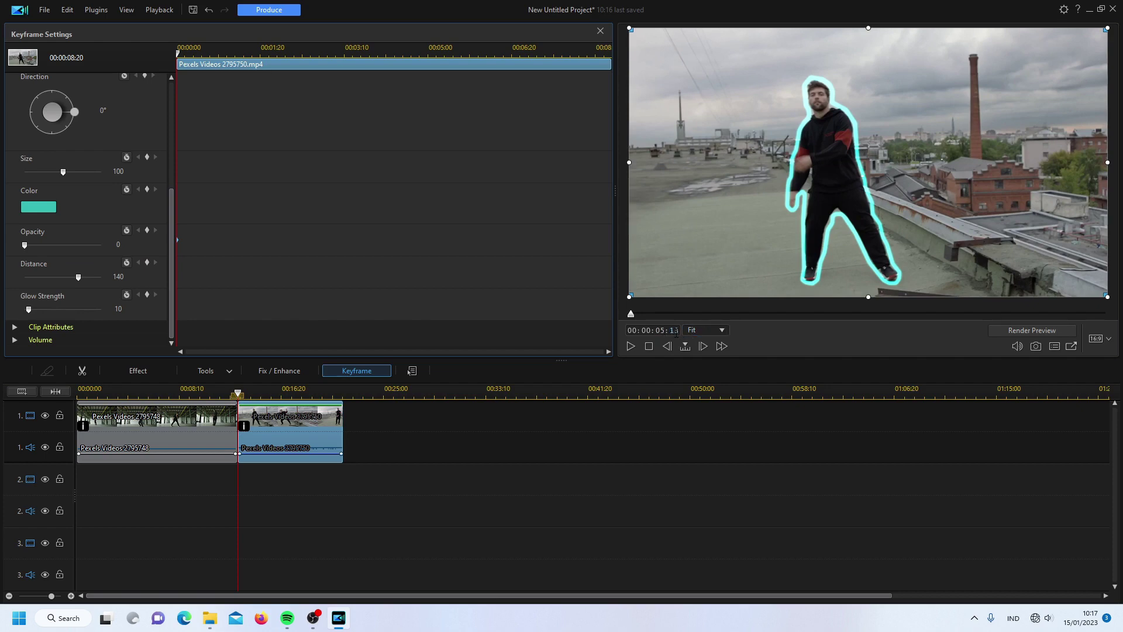
key(Return)
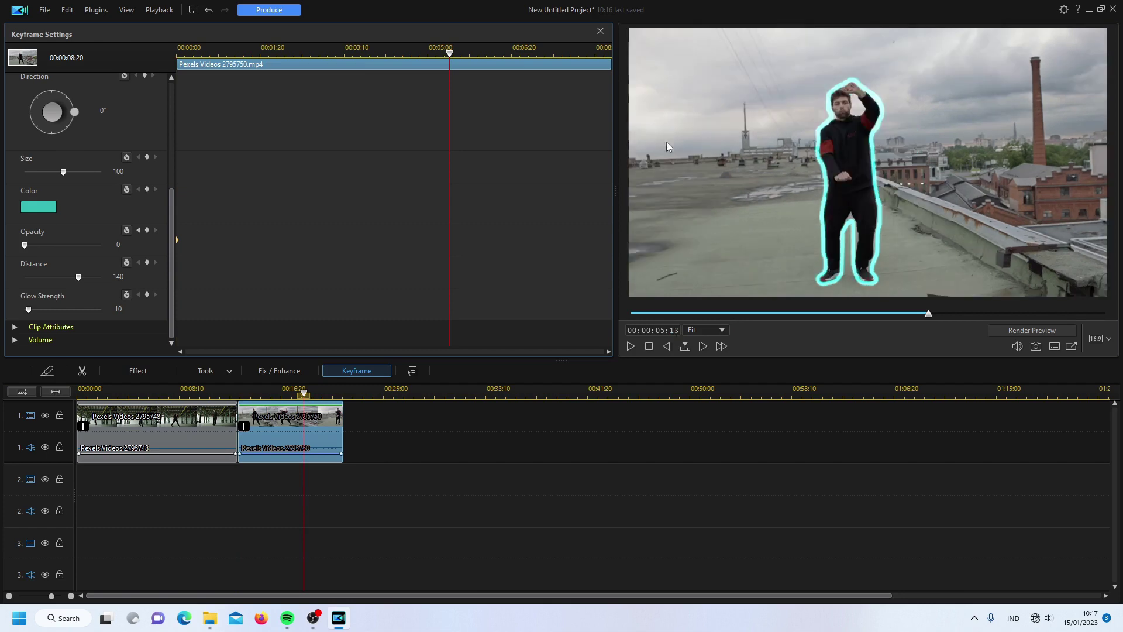
click(147, 231)
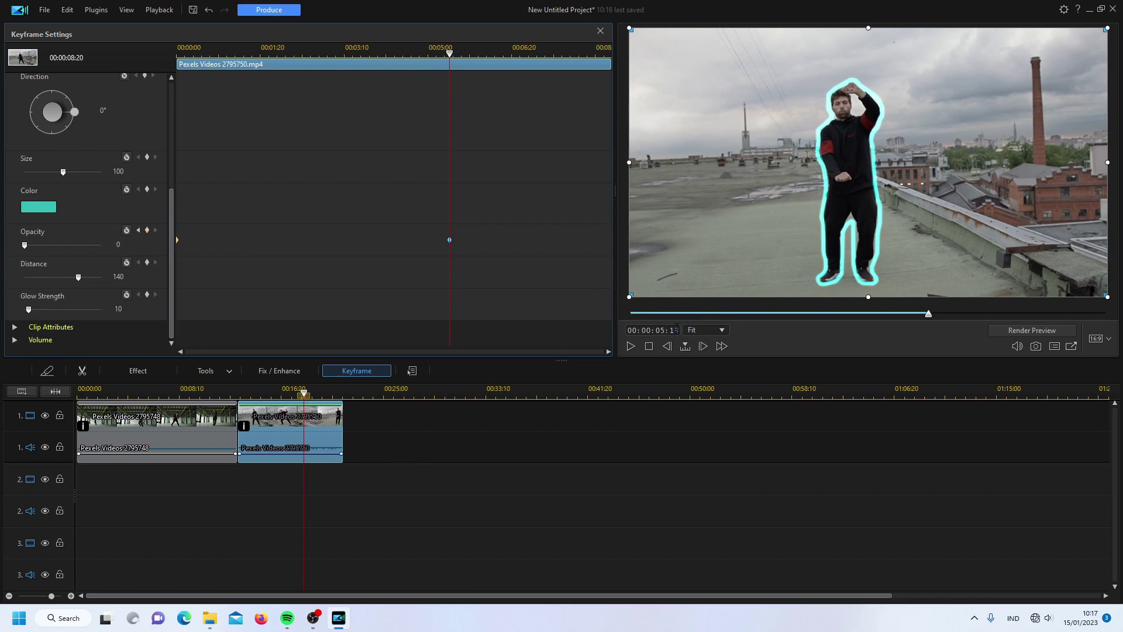
- Add a Ghost 2 opacity keyframe at 00:00:05:16 with a value of 200, and close the keyframe settings
text(16)
key(Return)
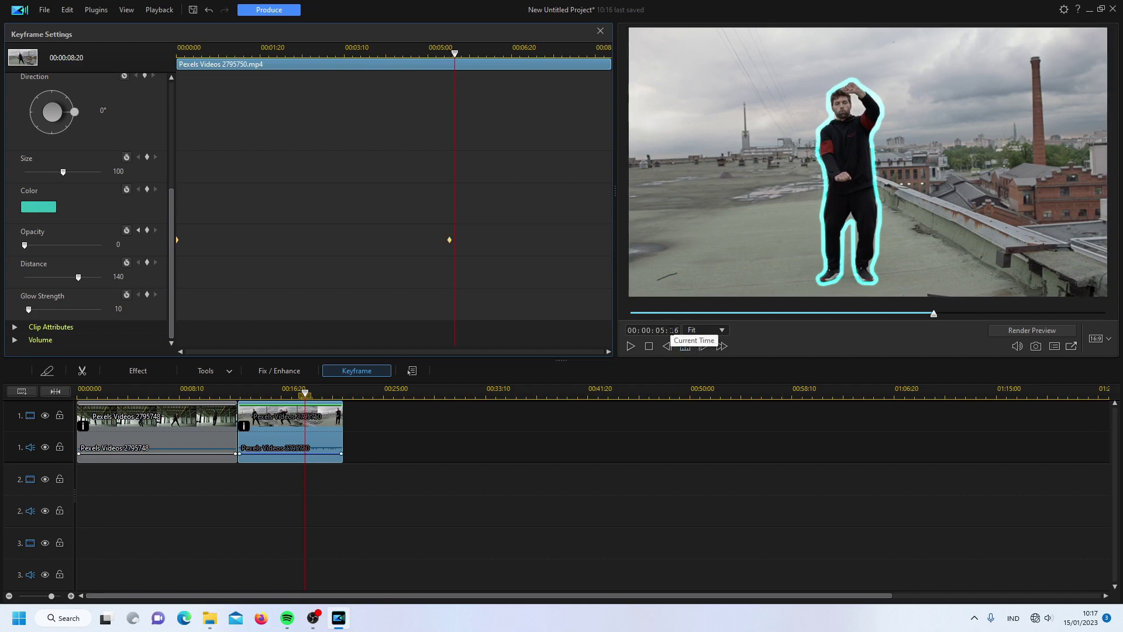
click(148, 233)
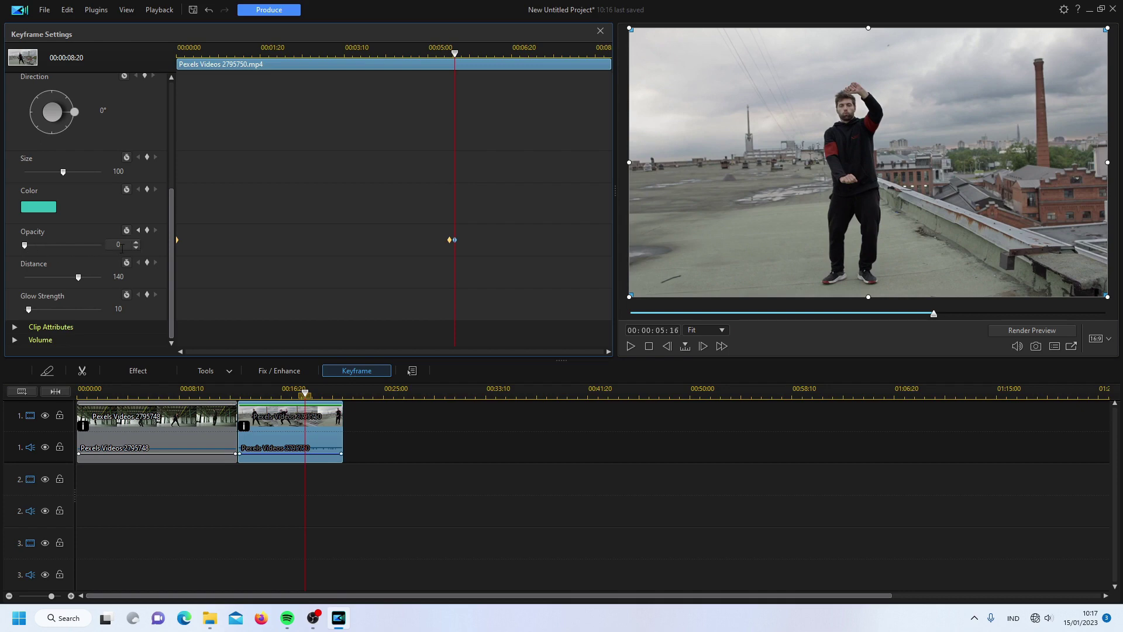
drag(25, 246, 117, 253)
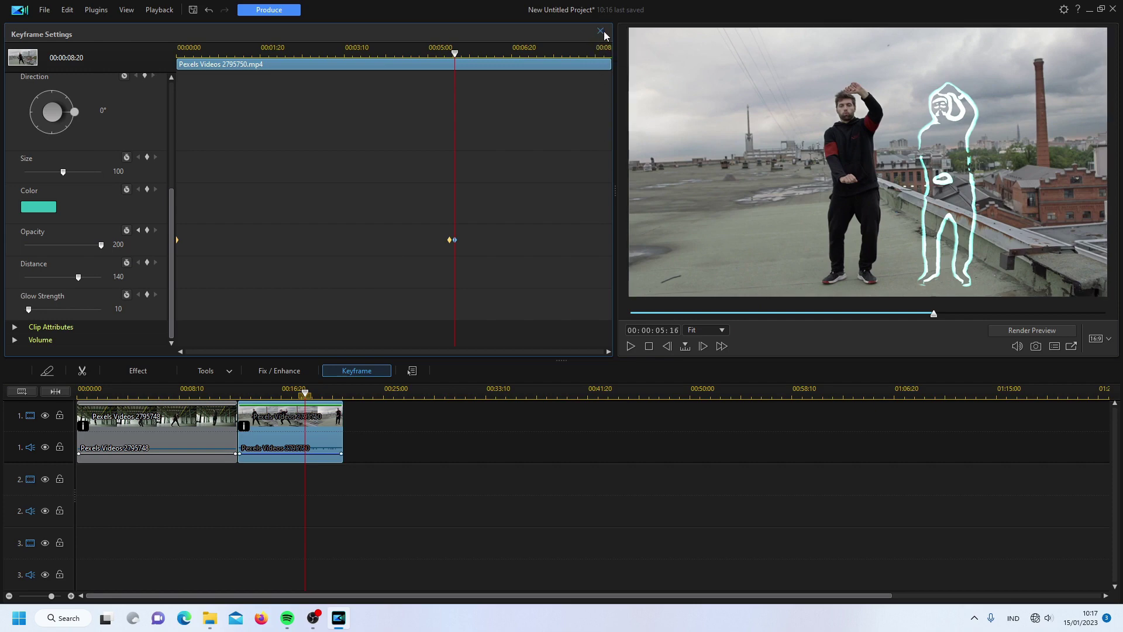
click(601, 31)
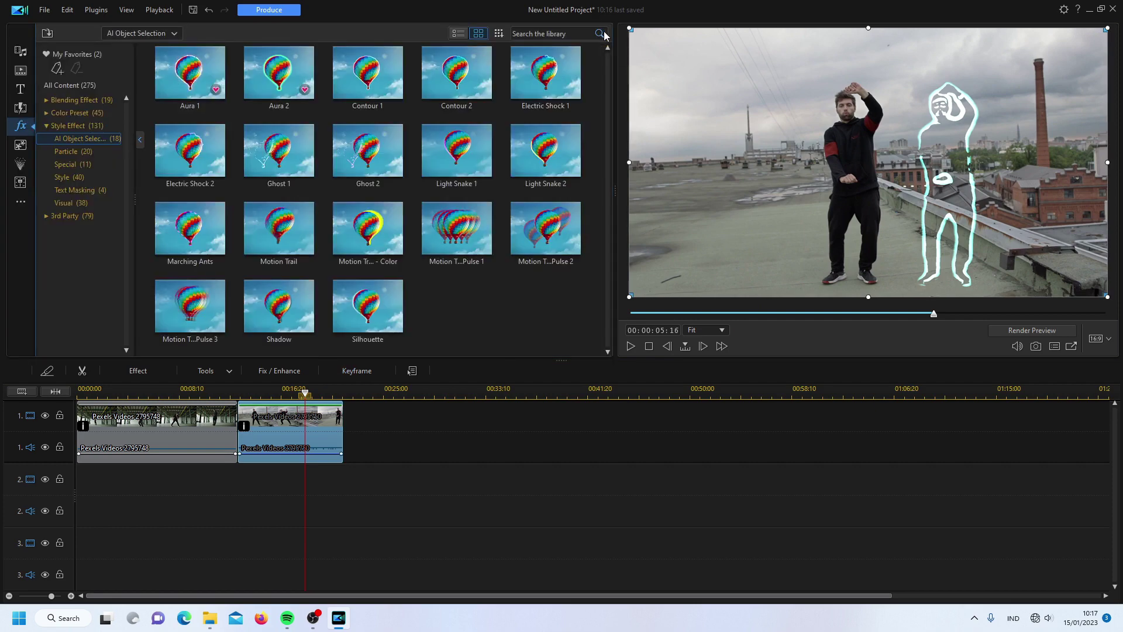